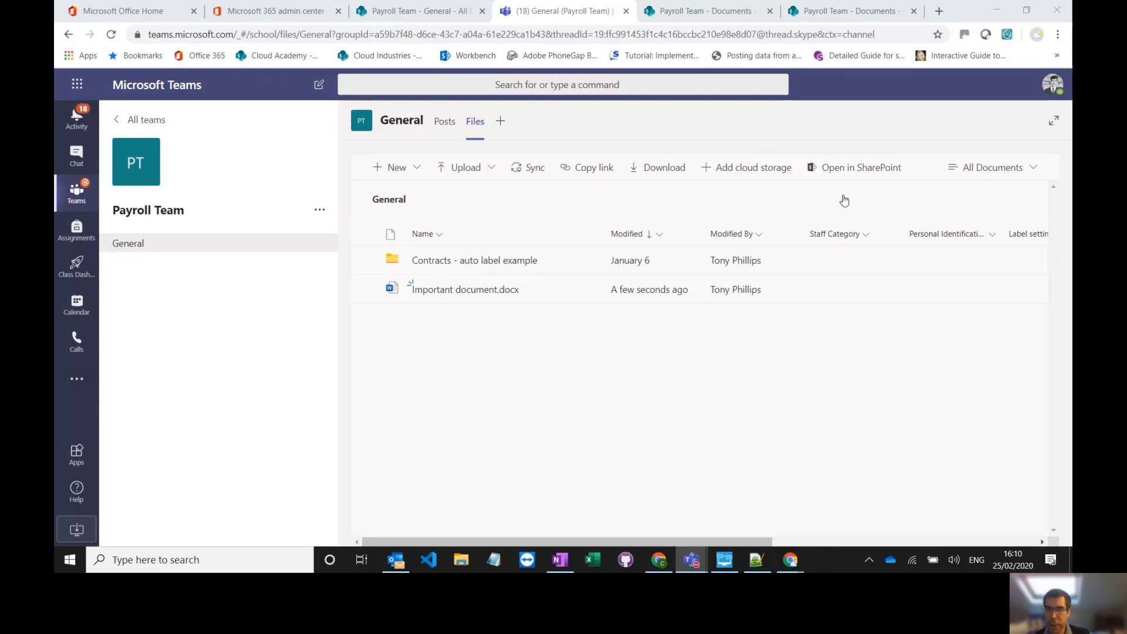
Delete Important document.docx from the General folder of the Payroll Team Documents library
click(666, 11)
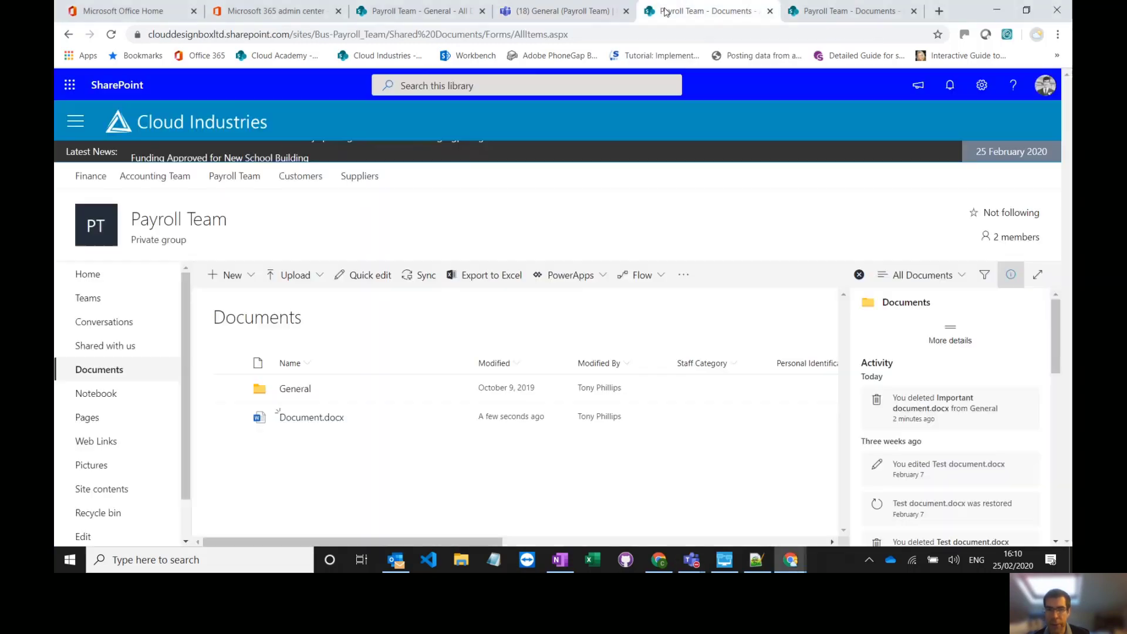
click(1011, 277)
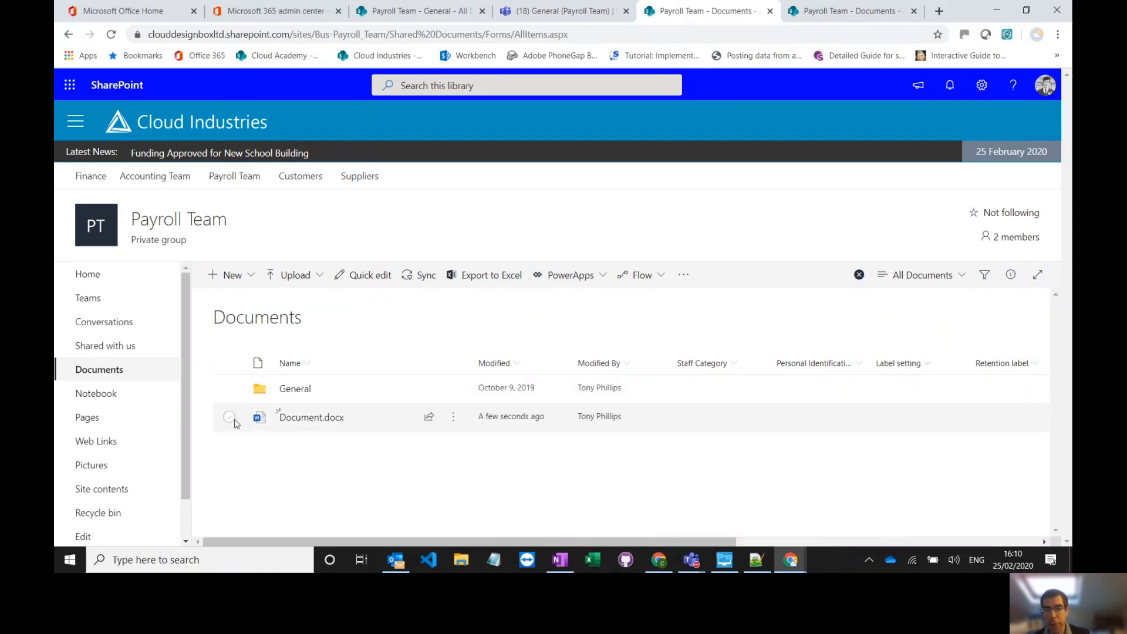
click(295, 389)
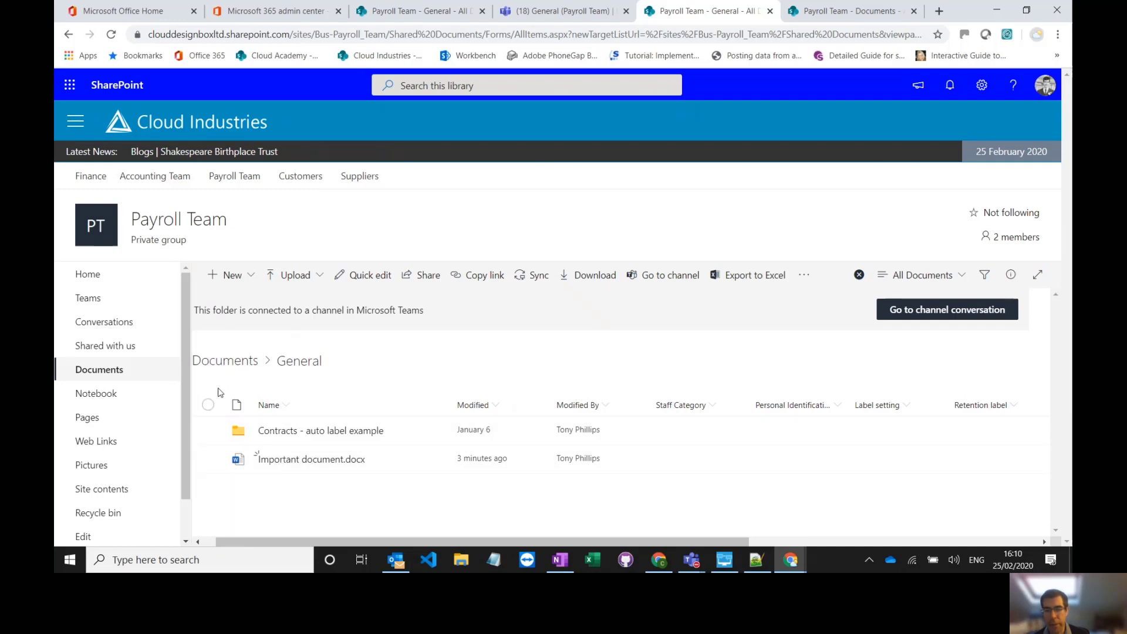
click(209, 459)
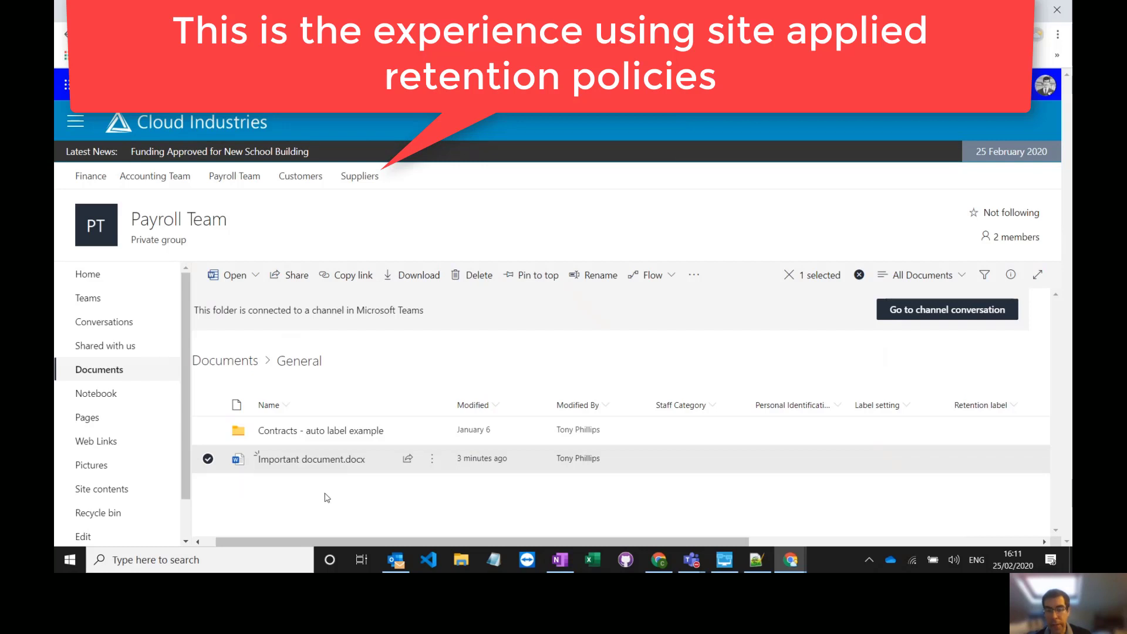
click(479, 280)
click(570, 351)
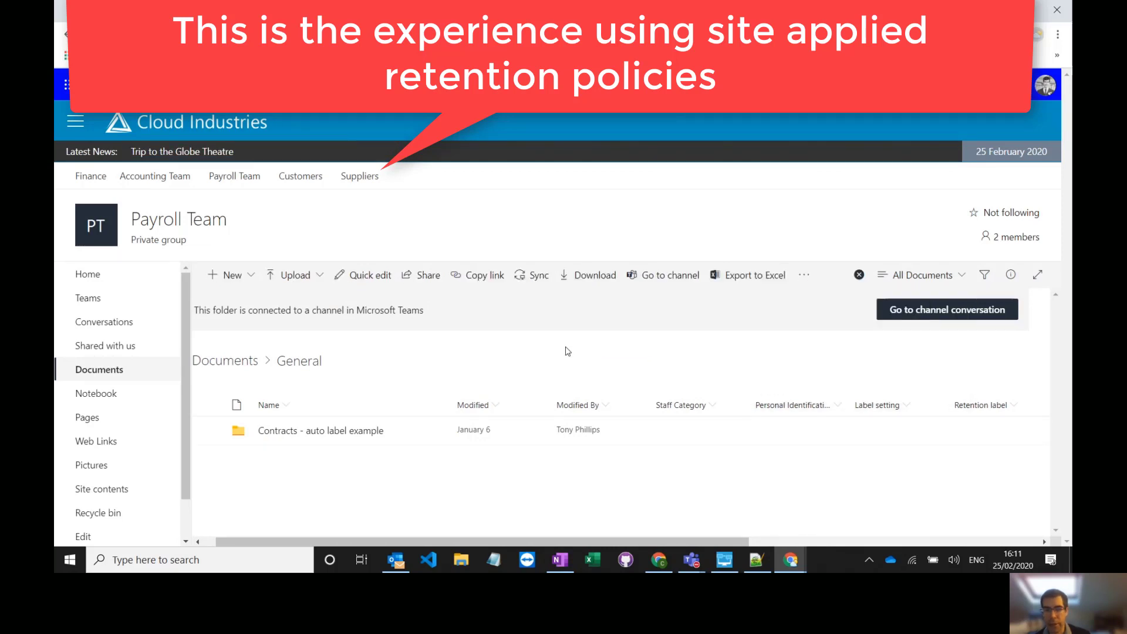
Open the Preservation Hold Library from Site contents and select the retained Important document copies
click(113, 491)
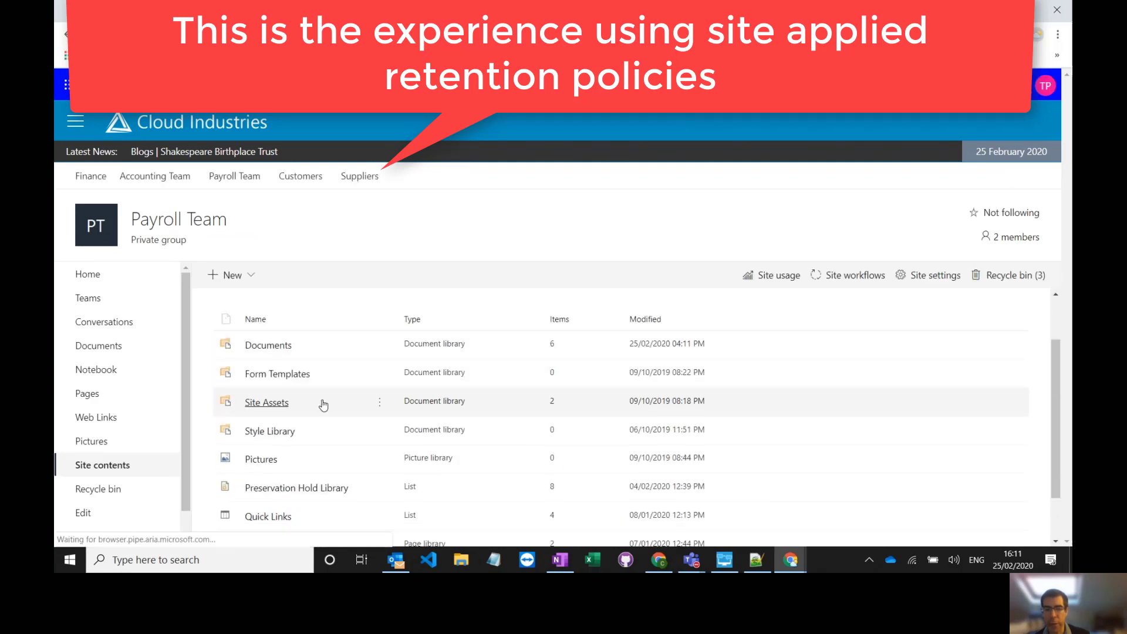
scroll(327, 399, down, 1)
scroll(314, 414, down, 1)
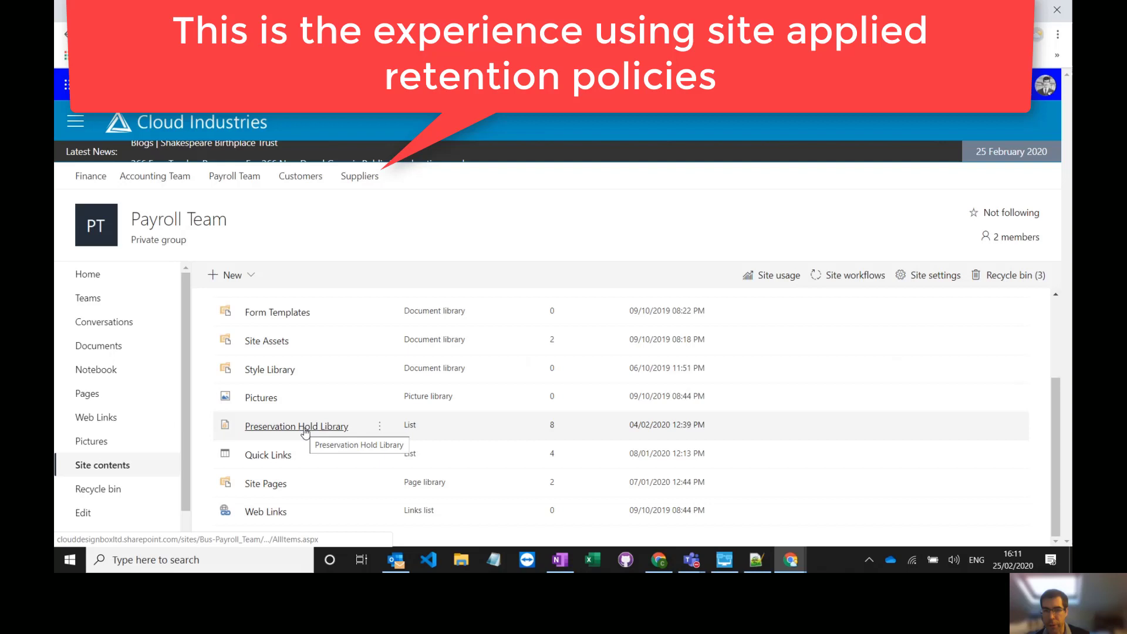
click(305, 427)
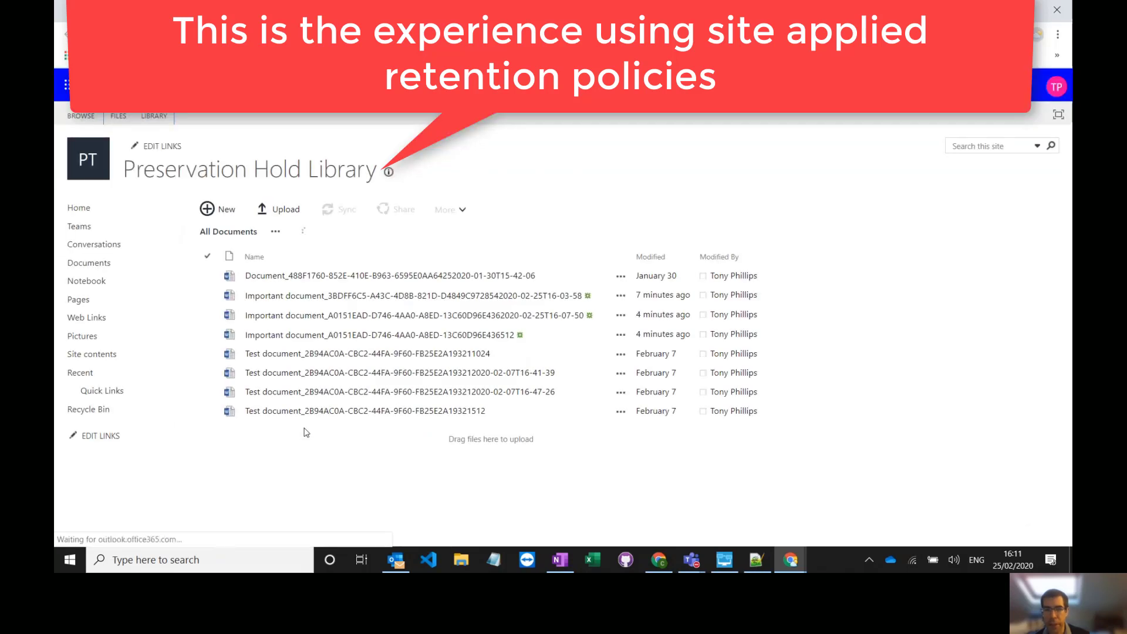
click(209, 296)
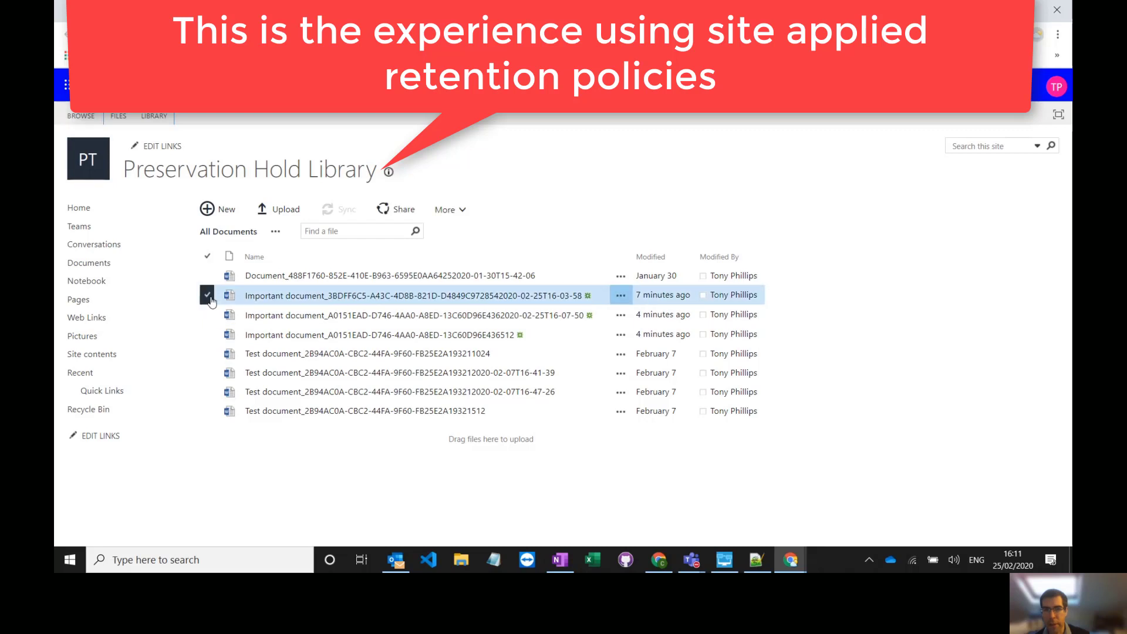
click(209, 315)
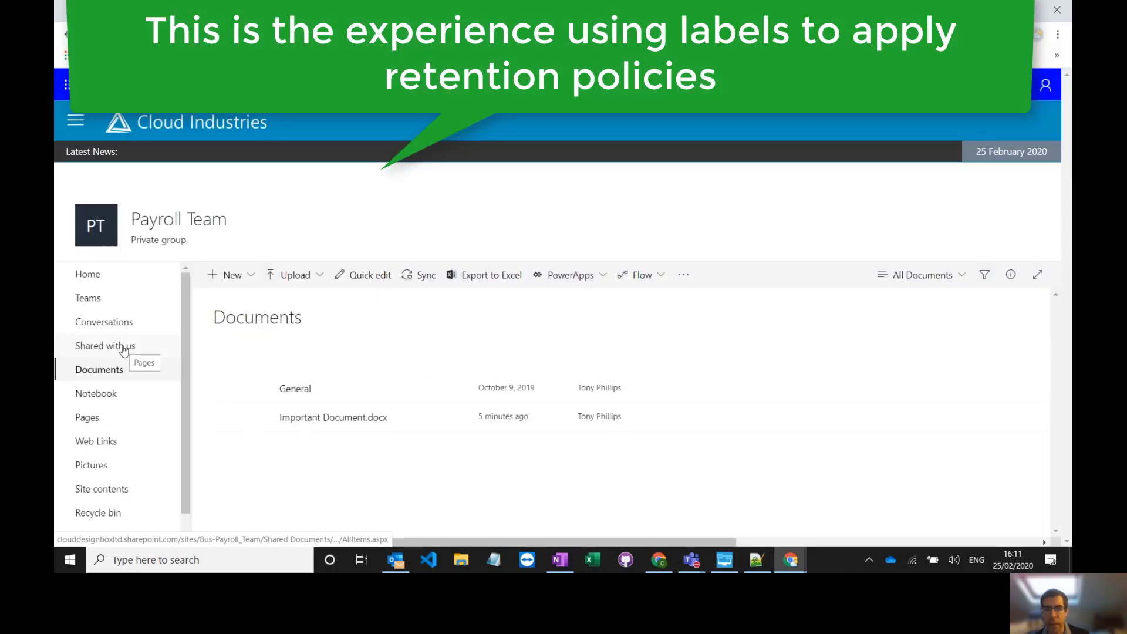
Apply the Financial Document retention label to Test document.docx in Contracts - auto label example
click(294, 394)
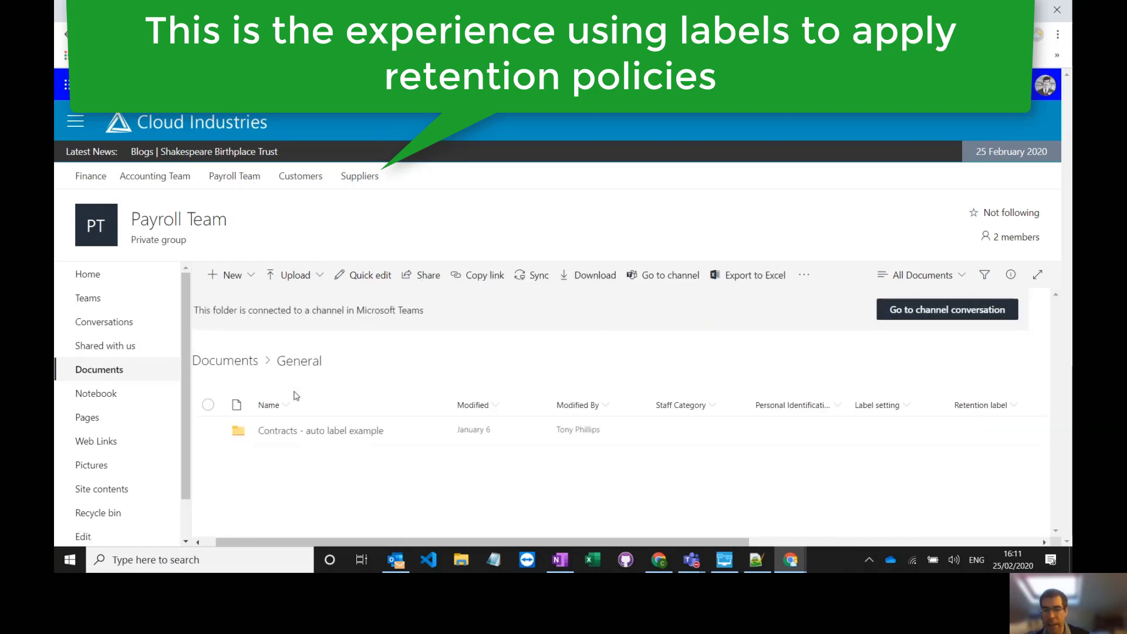
click(293, 434)
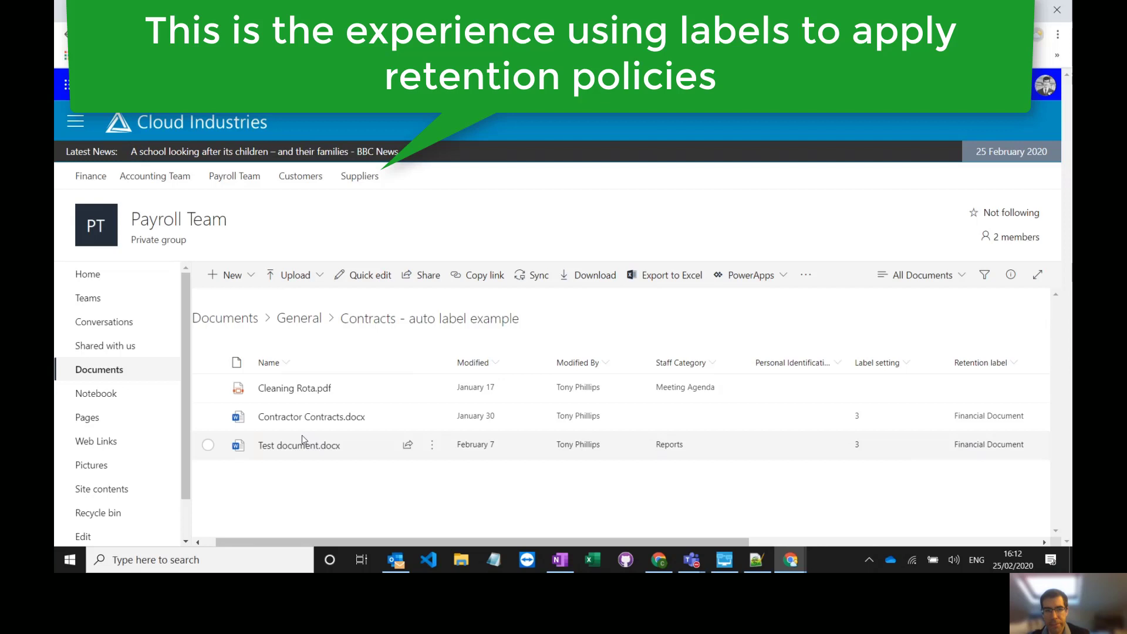
click(209, 446)
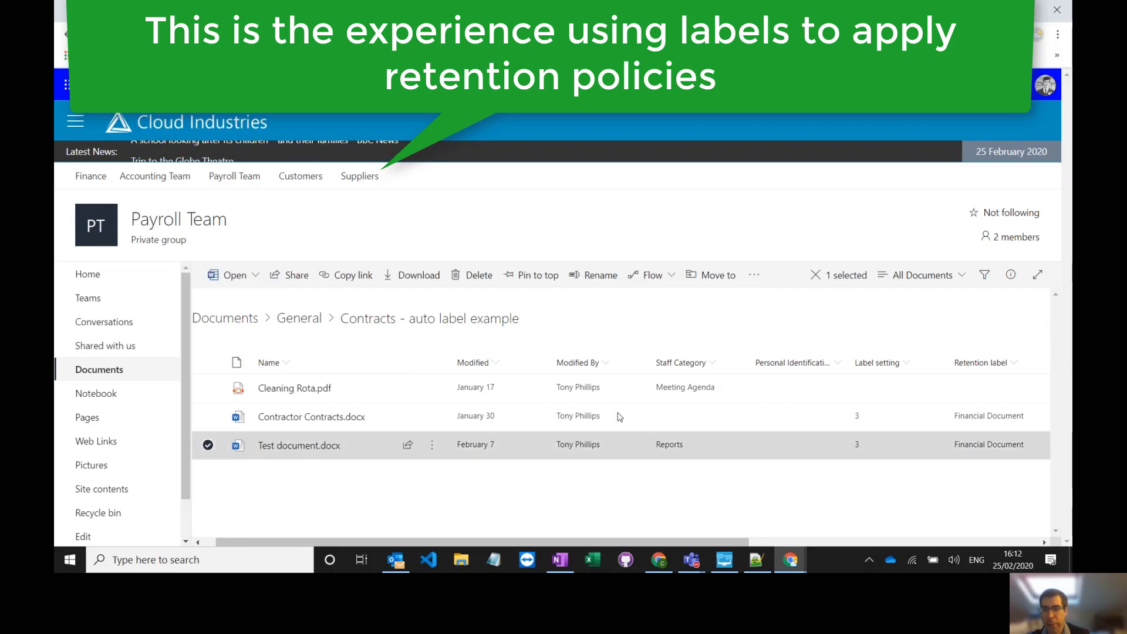
click(1010, 277)
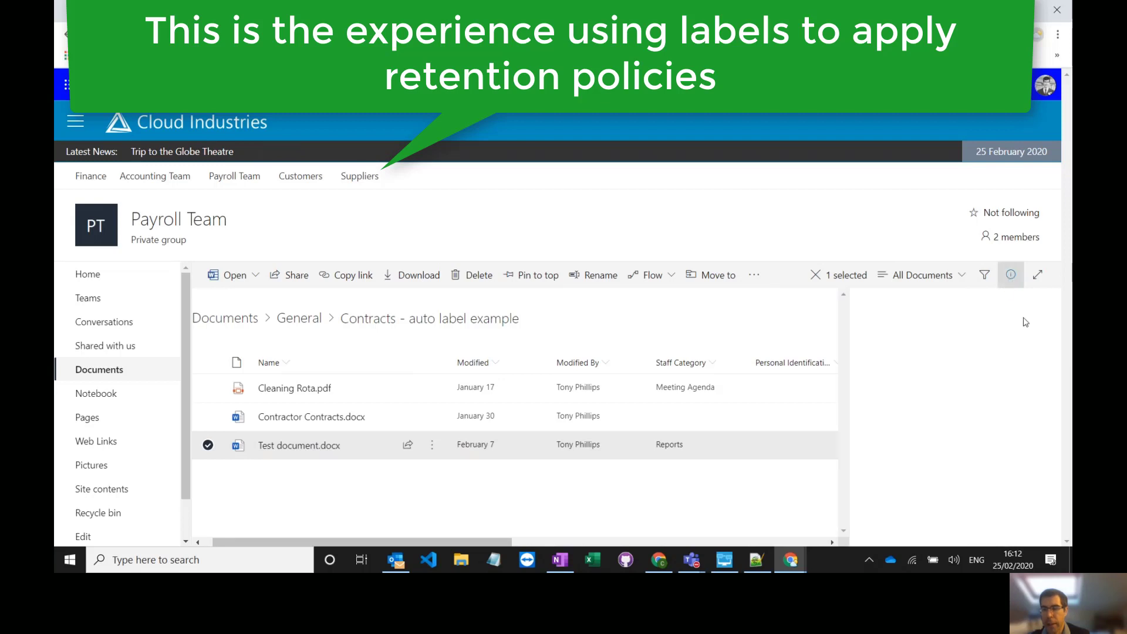
drag(1055, 315, 1070, 435)
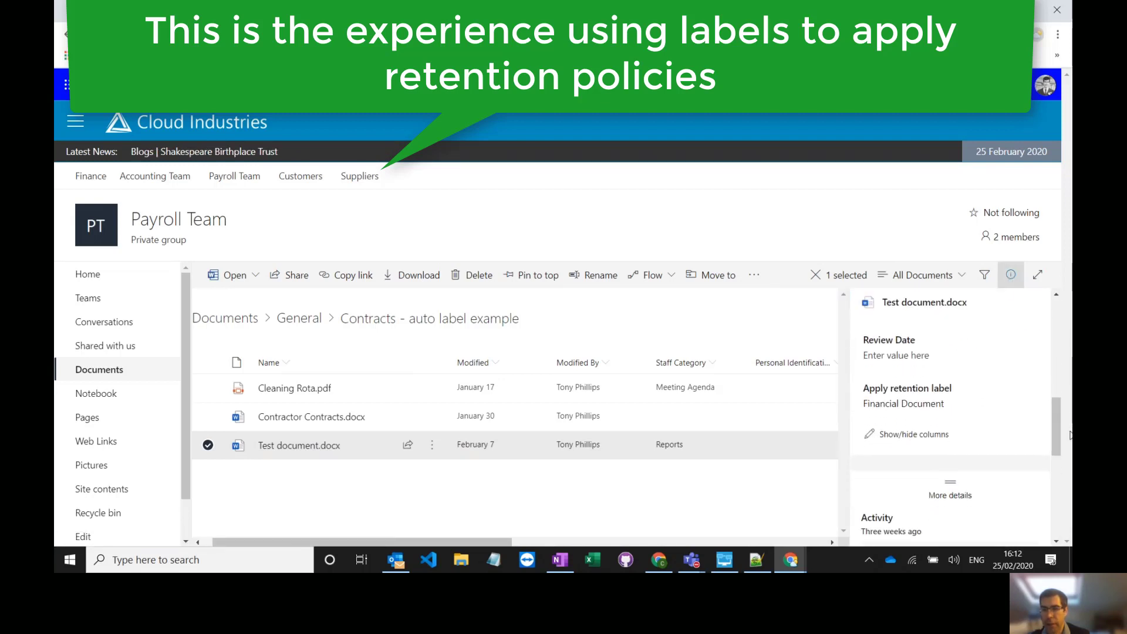
click(983, 396)
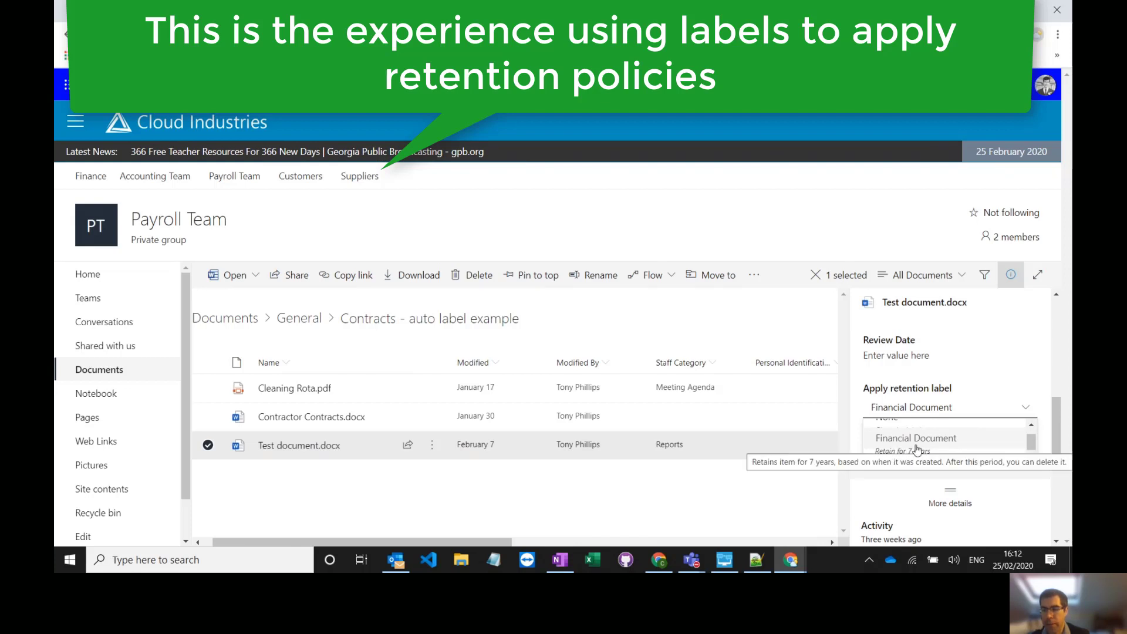
click(919, 441)
click(1011, 275)
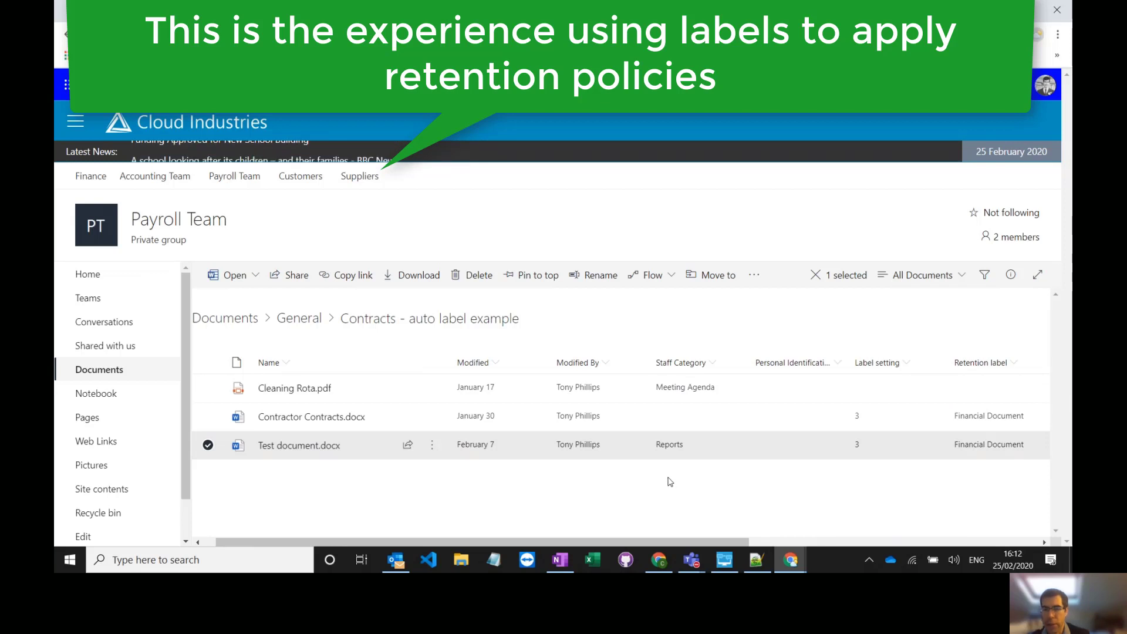
click(477, 276)
click(572, 348)
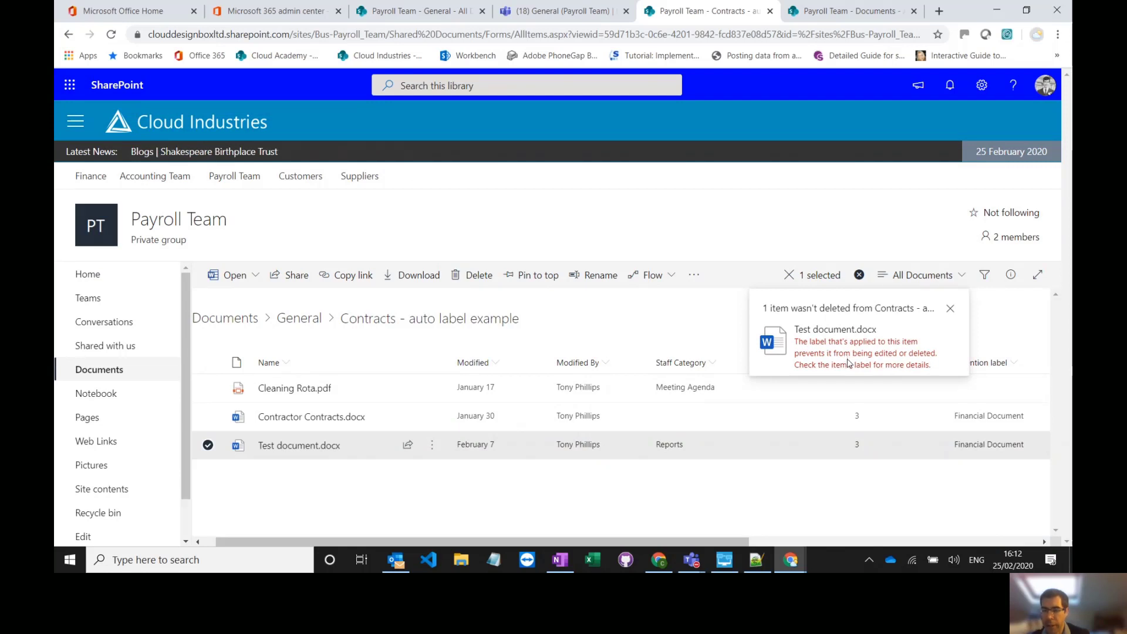
click(700, 332)
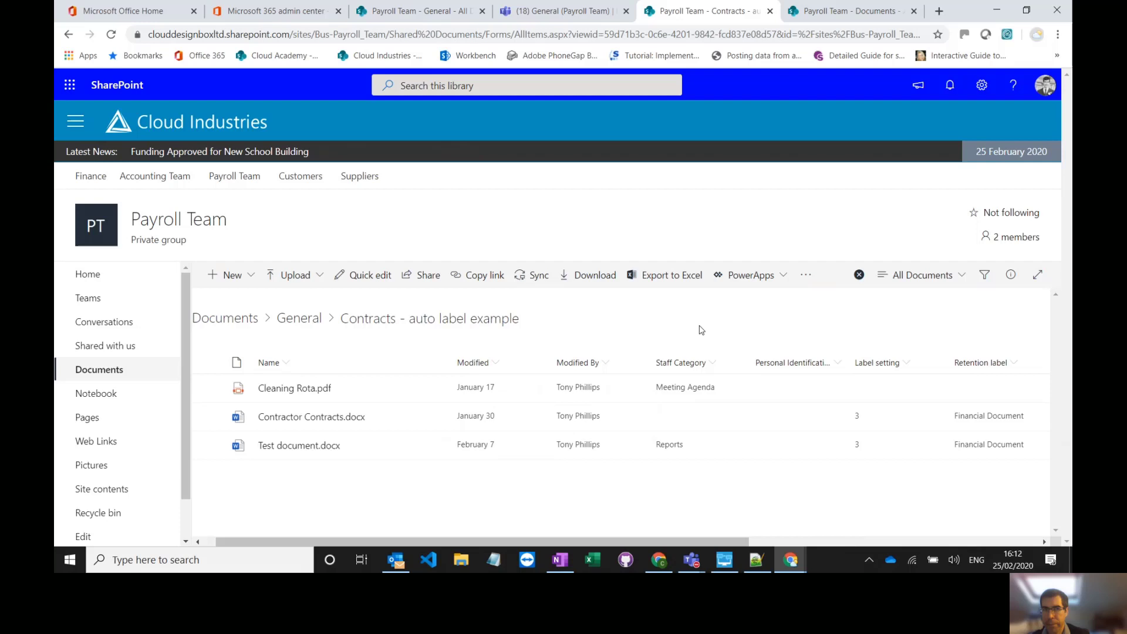
Go from the Microsoft 365 admin center to the Compliance center's Information governance > Retention page
click(261, 18)
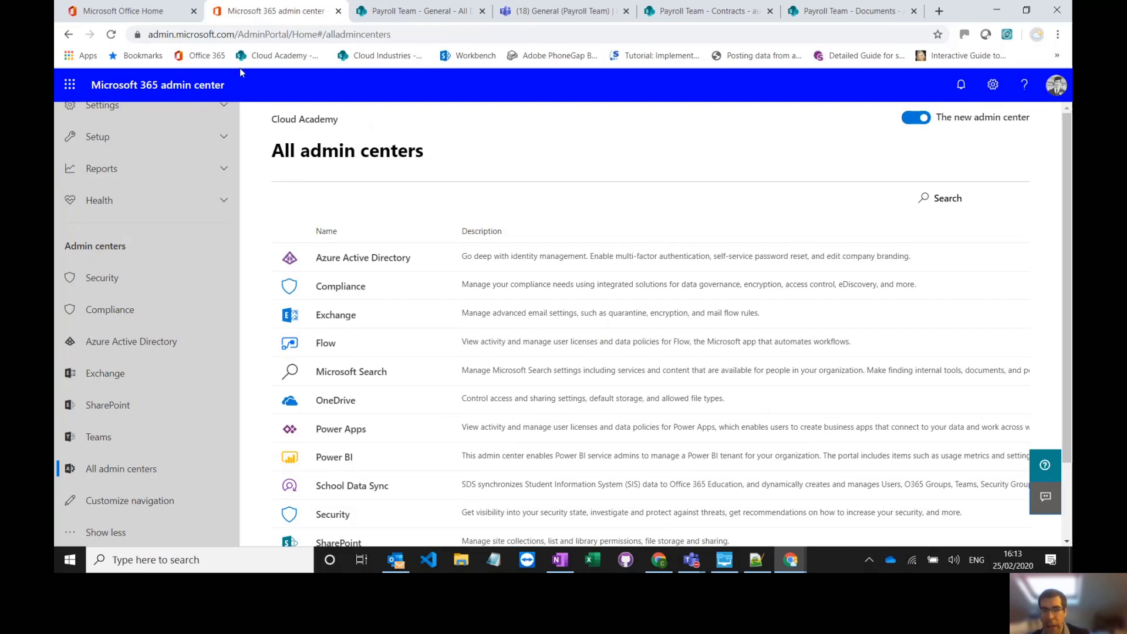
click(110, 310)
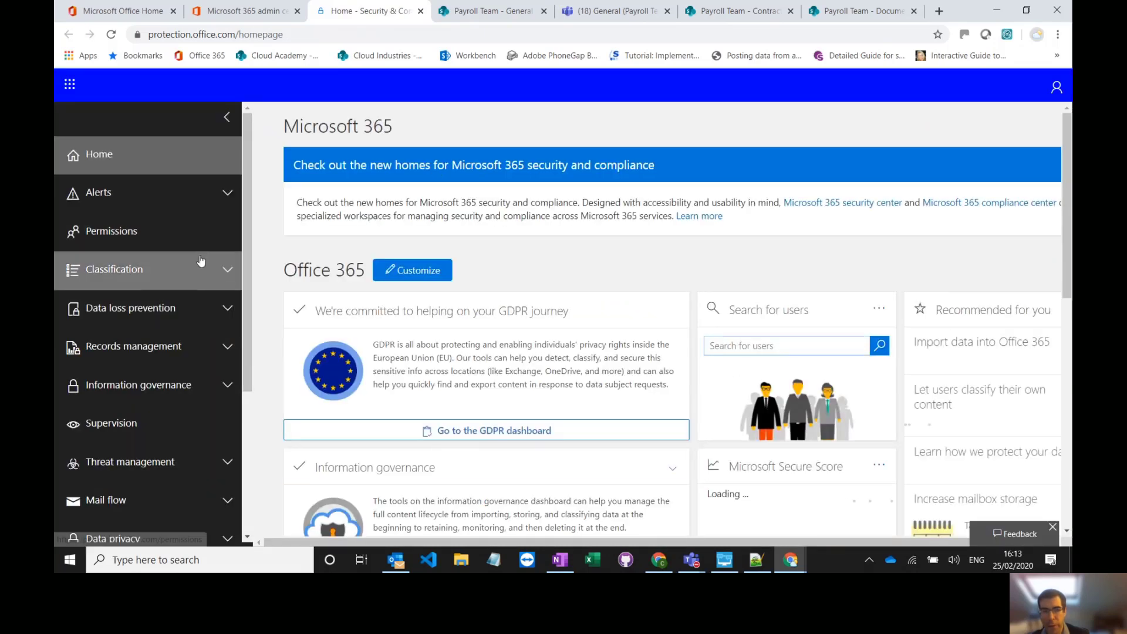
click(228, 388)
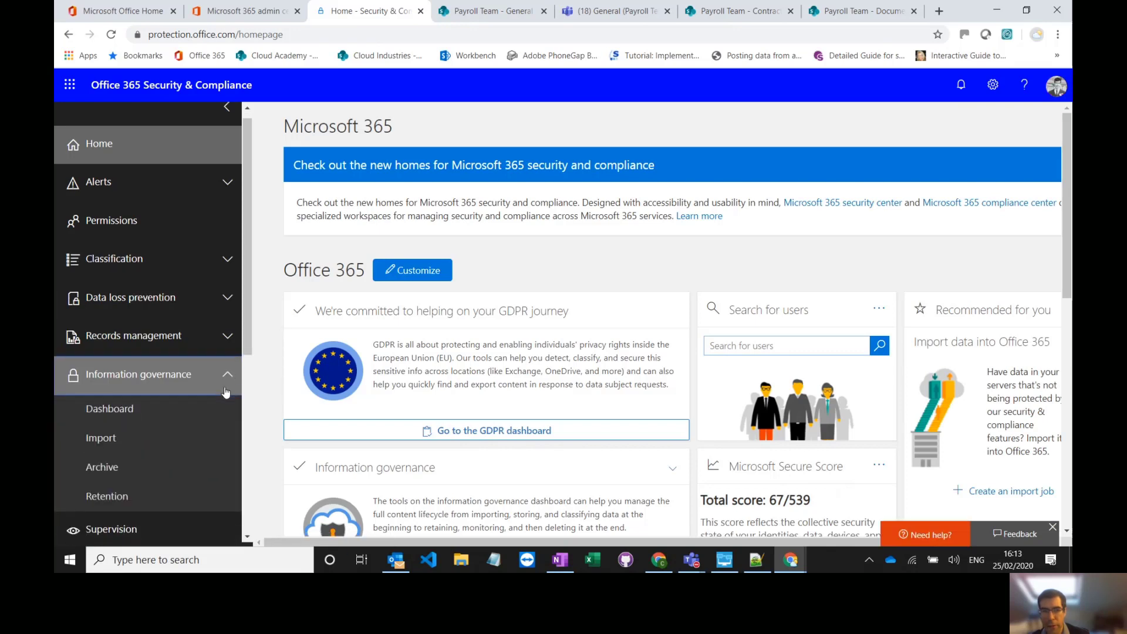
click(131, 440)
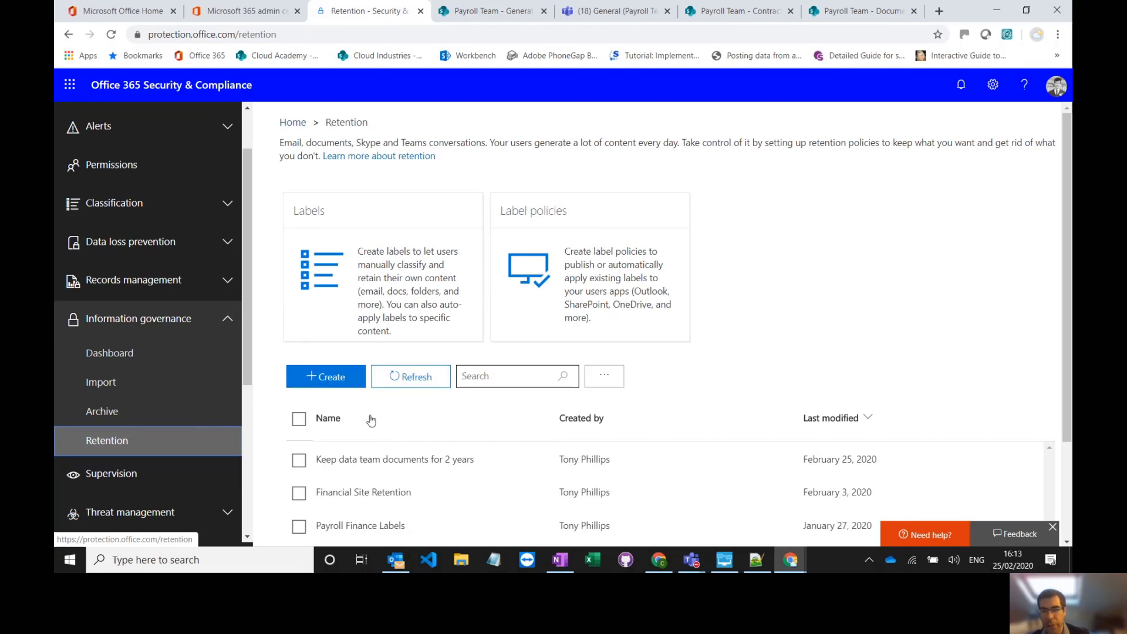
Create a retention policy named 'finance policy' that retains content 7 years from its creation date
click(327, 380)
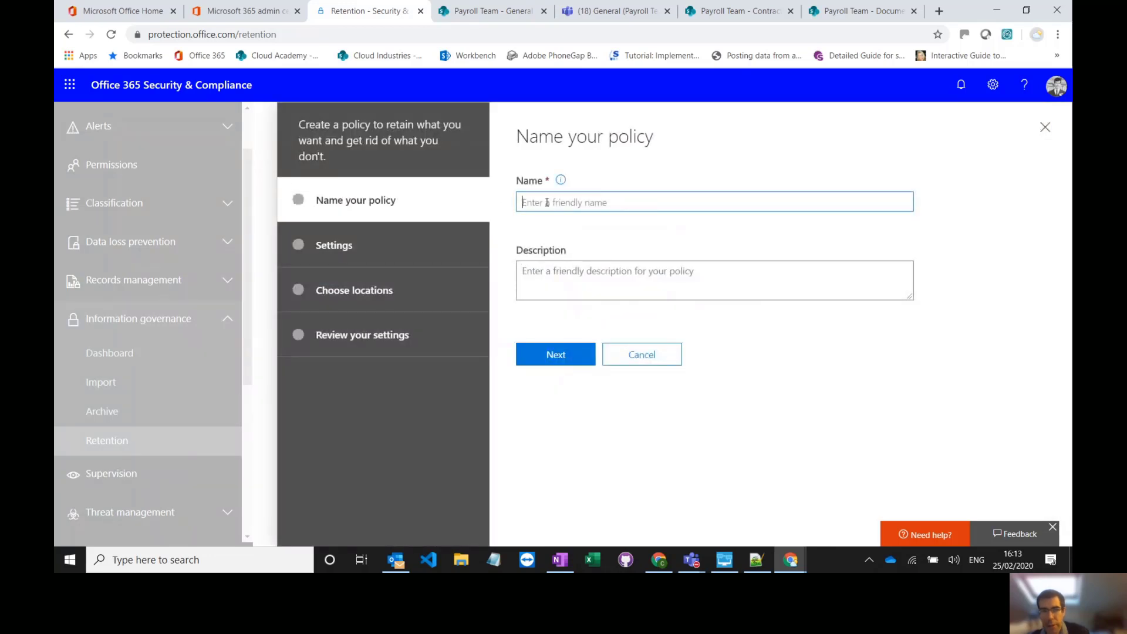
text(fina)
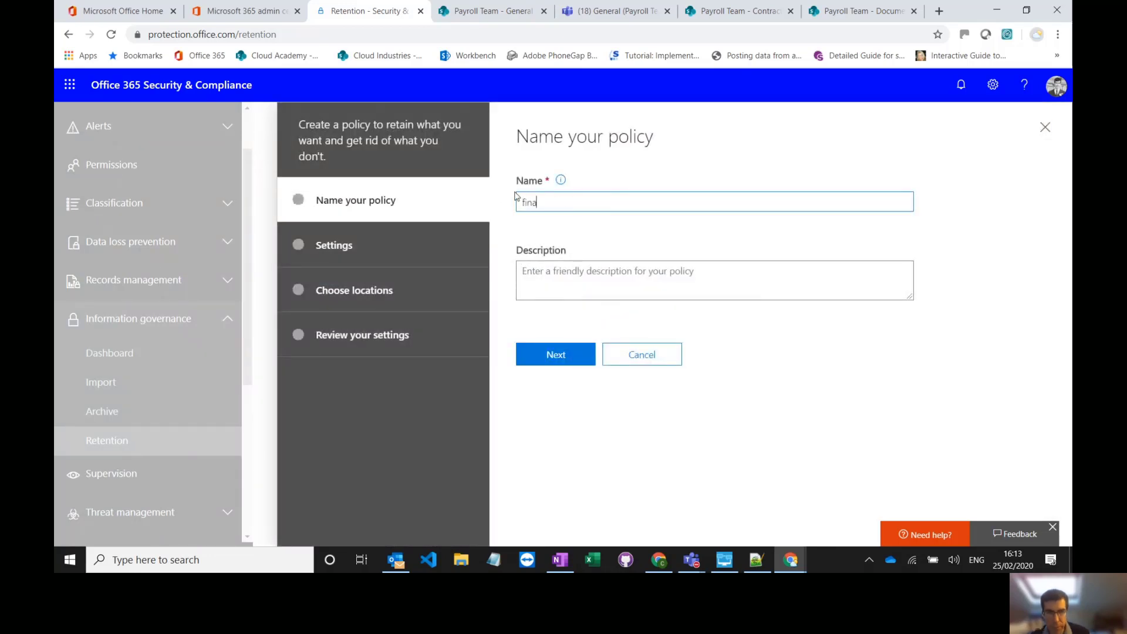
text(nce policy)
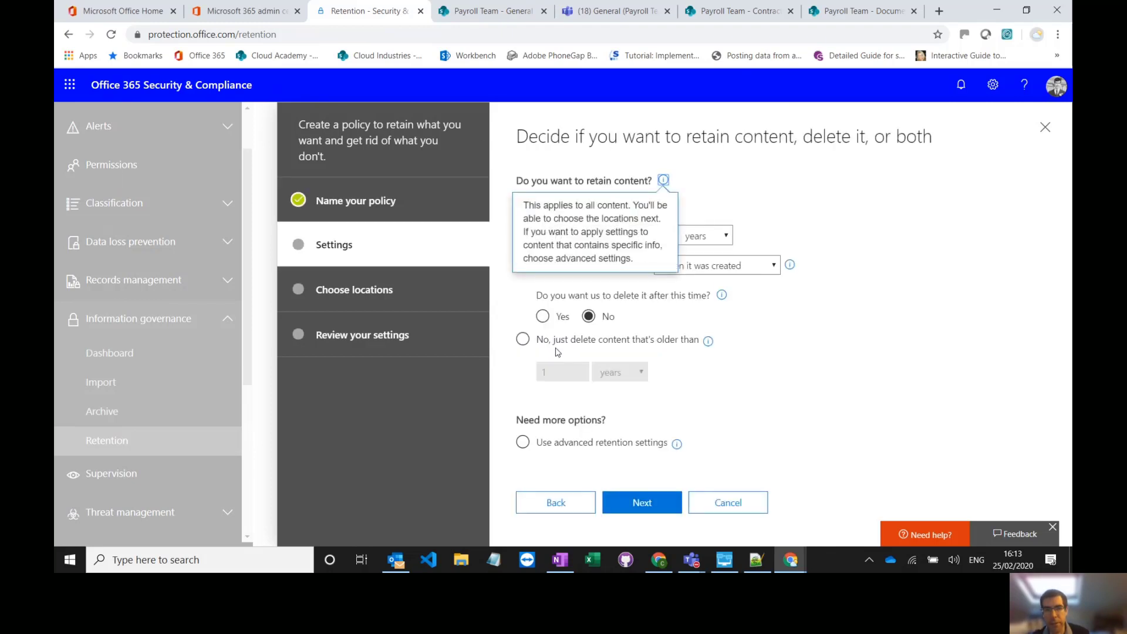
click(716, 180)
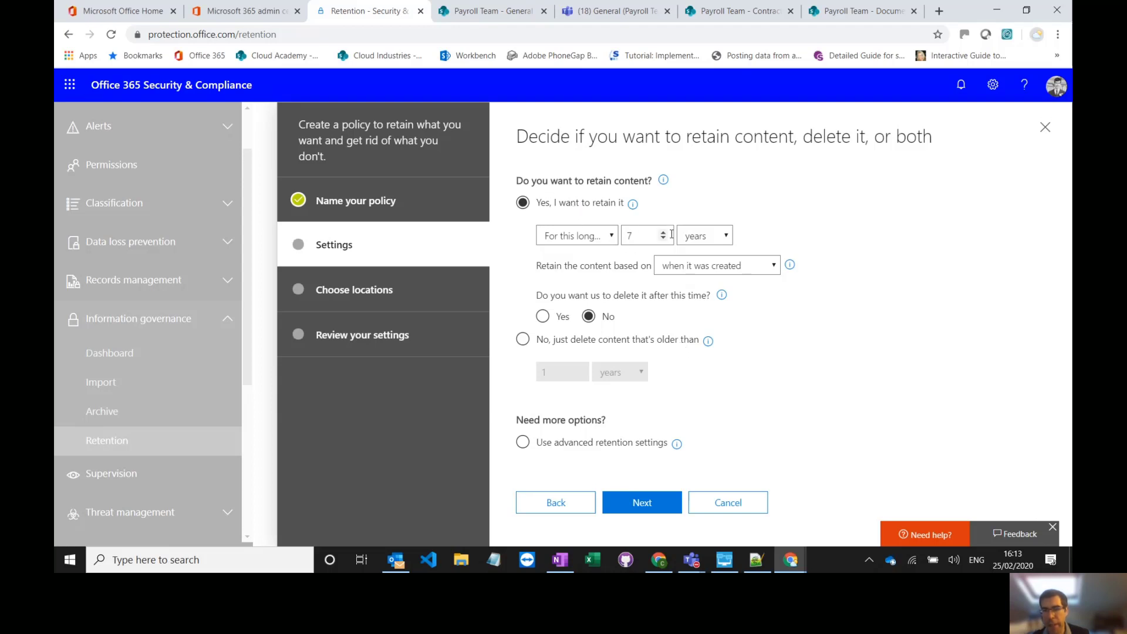
click(695, 267)
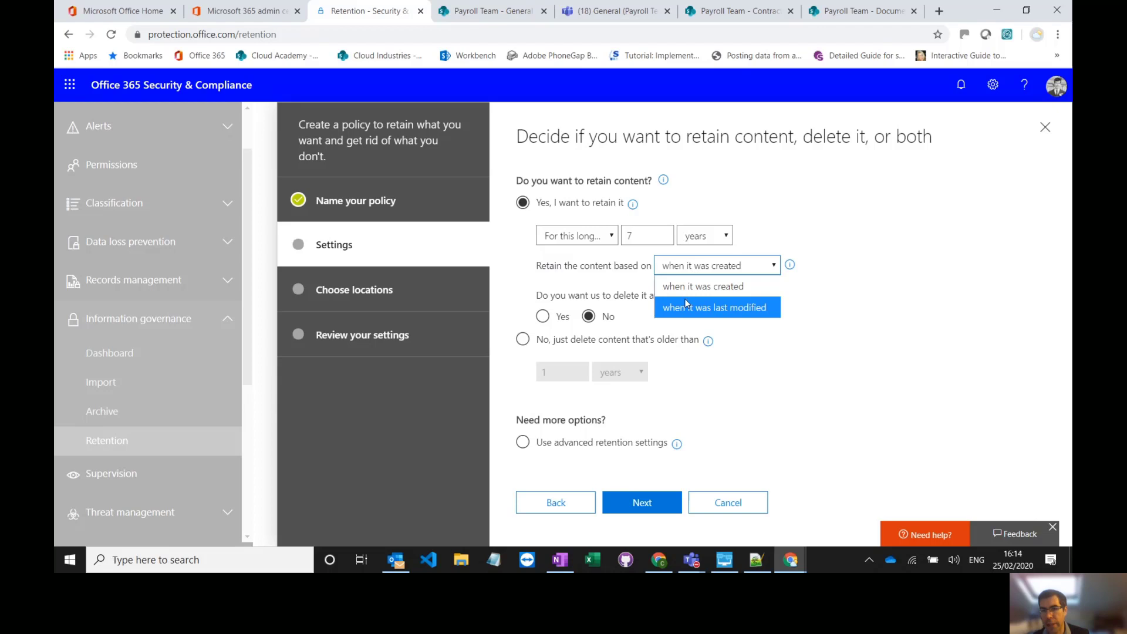
click(624, 274)
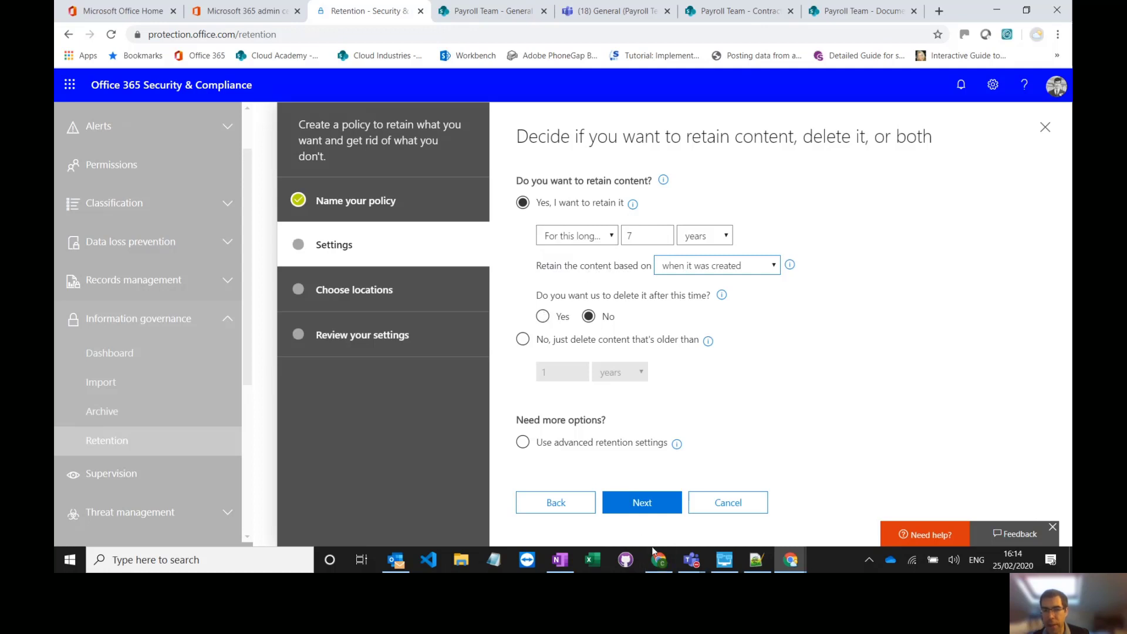
Turn off Exchange email, OneDrive accounts and Office 365 groups as policy locations
click(645, 503)
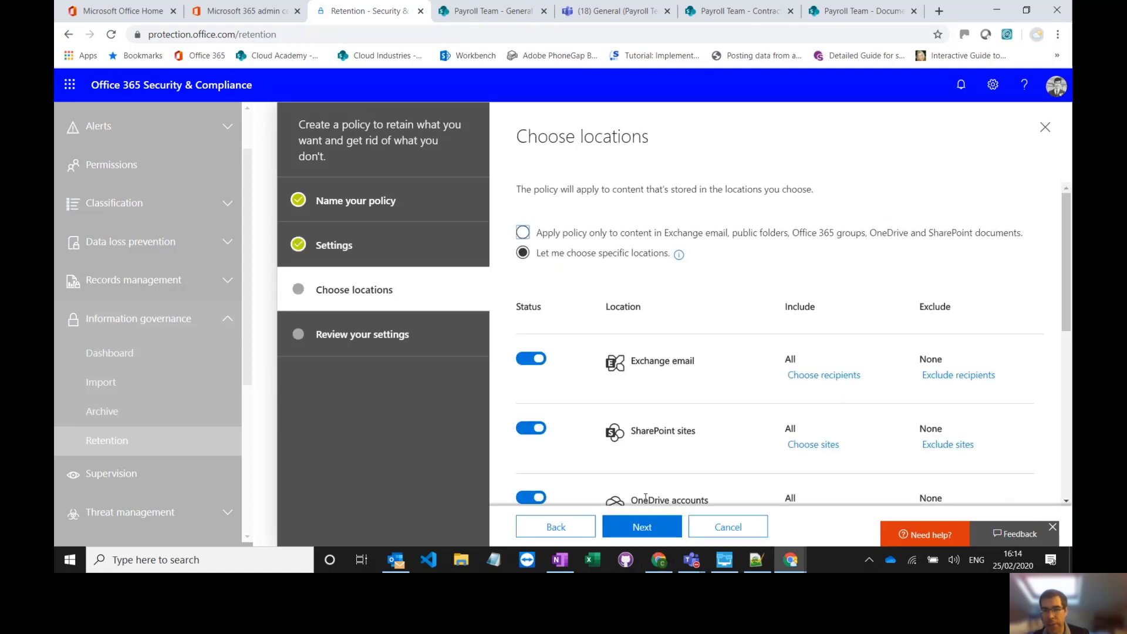
scroll(582, 364, down, 3)
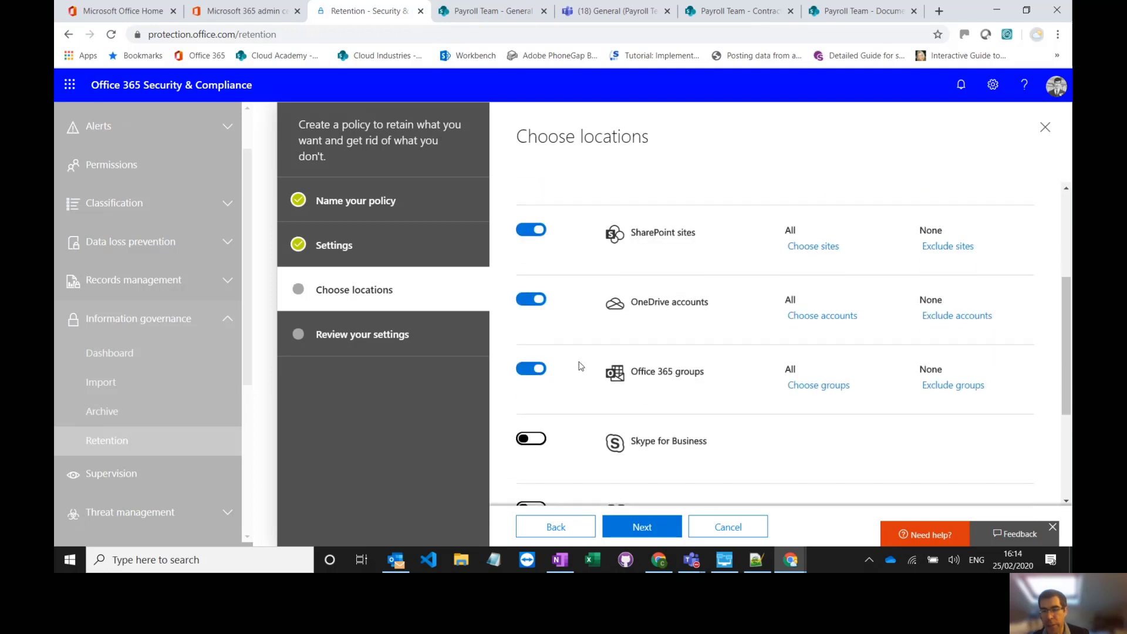
click(531, 369)
scroll(532, 370, up, 1)
click(532, 369)
scroll(541, 369, up, 2)
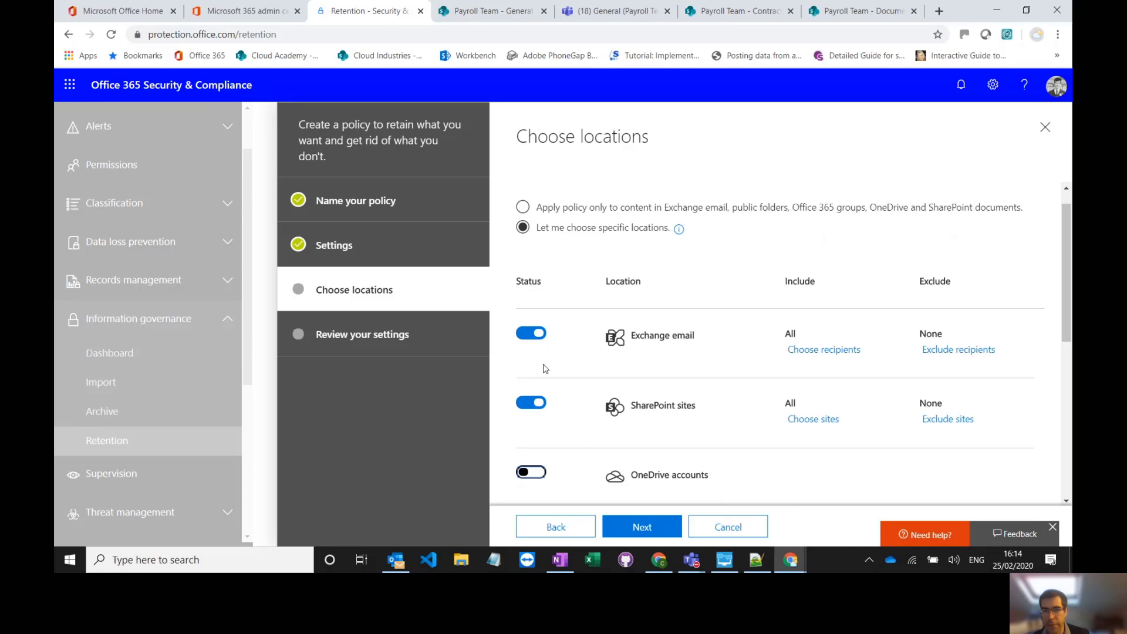
scroll(545, 369, up, 1)
click(524, 360)
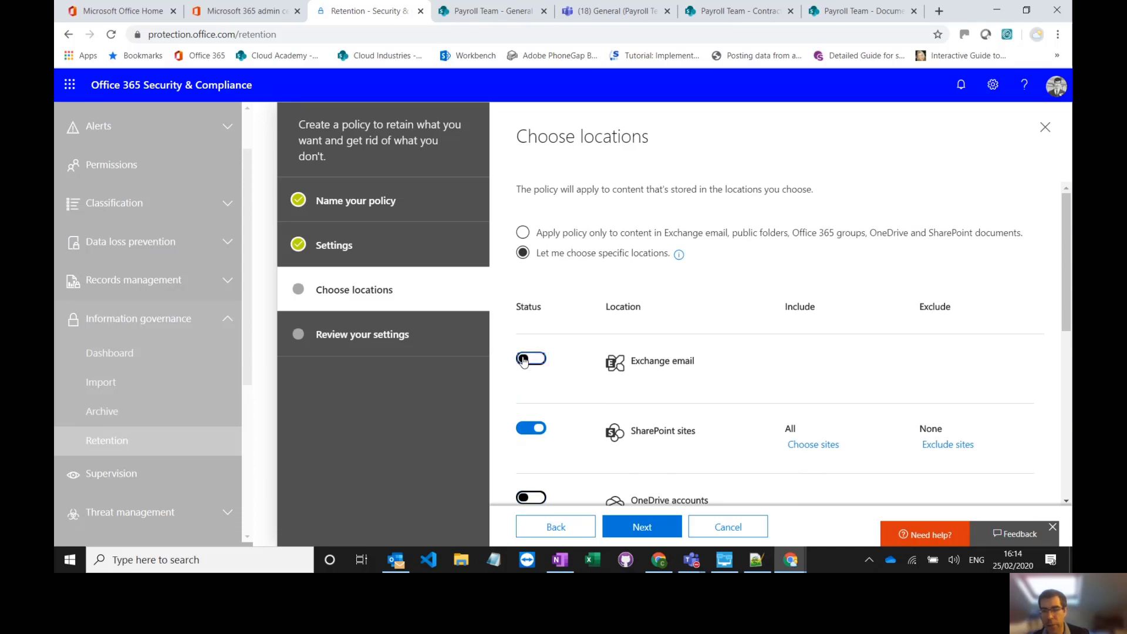
scroll(529, 361, down, 3)
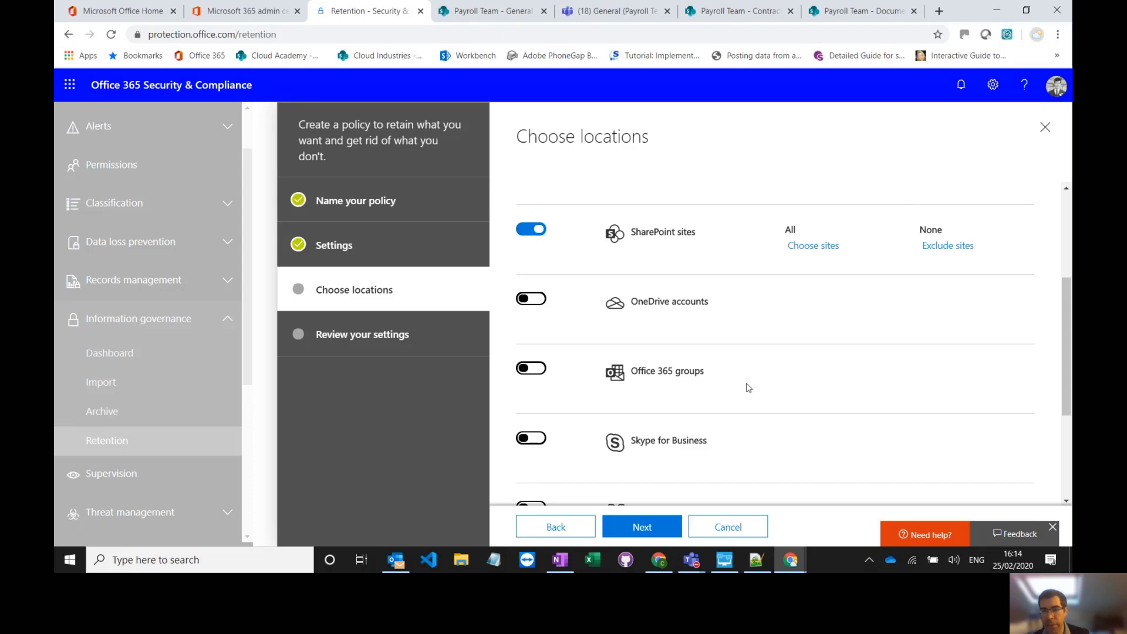
scroll(754, 392, down, 2)
scroll(767, 392, up, 5)
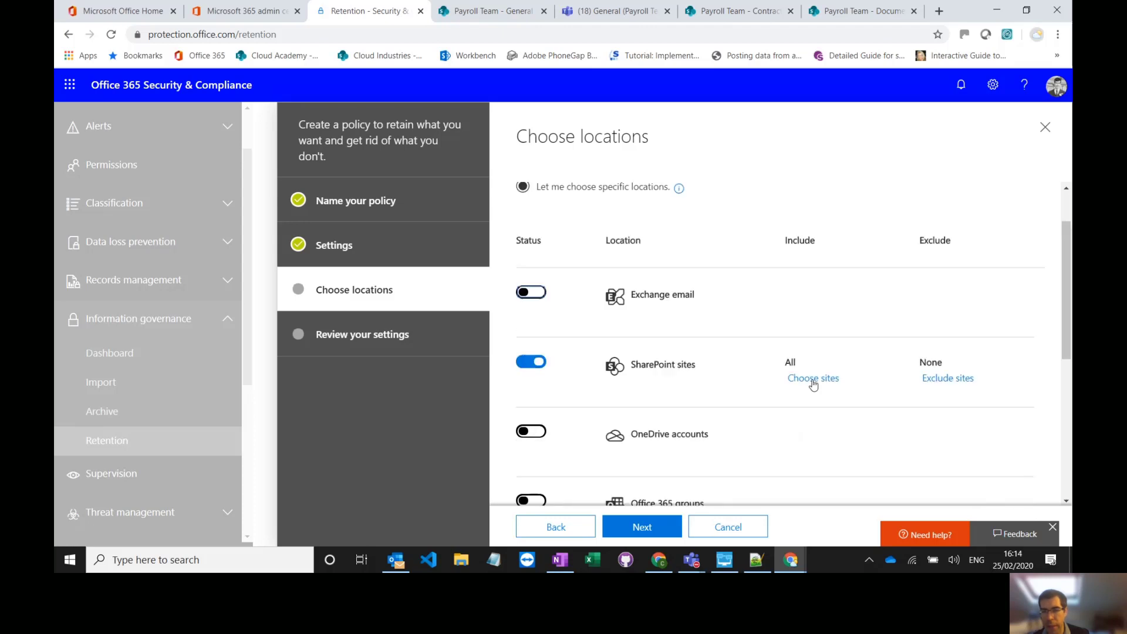
Restrict SharePoint sites to the Bus-Payroll_Team site using its copied web address
click(816, 379)
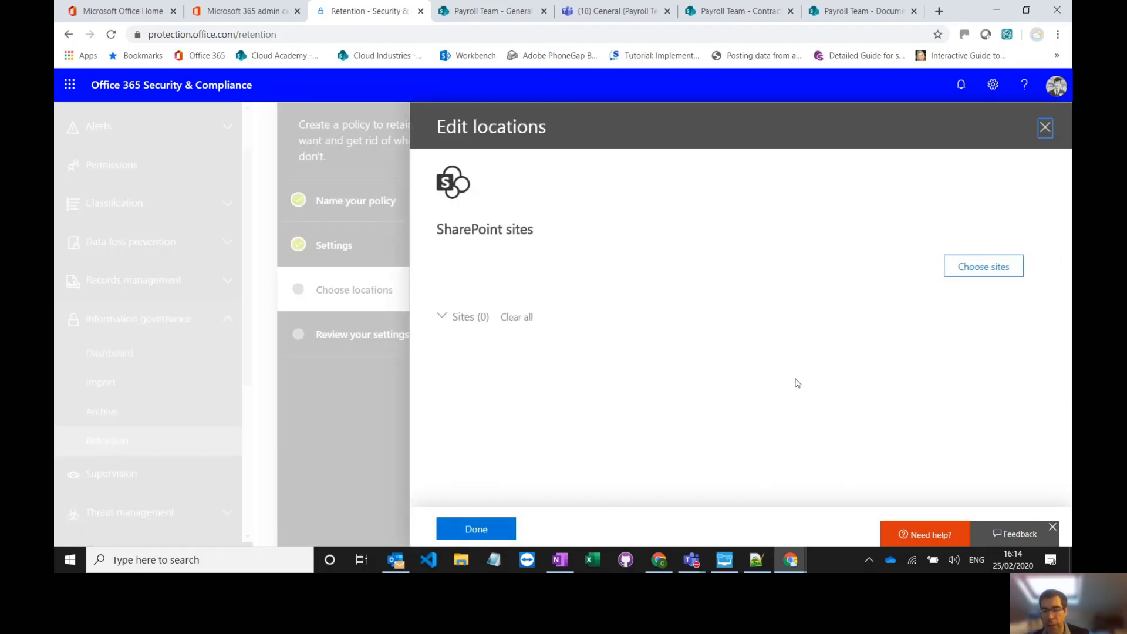
click(976, 271)
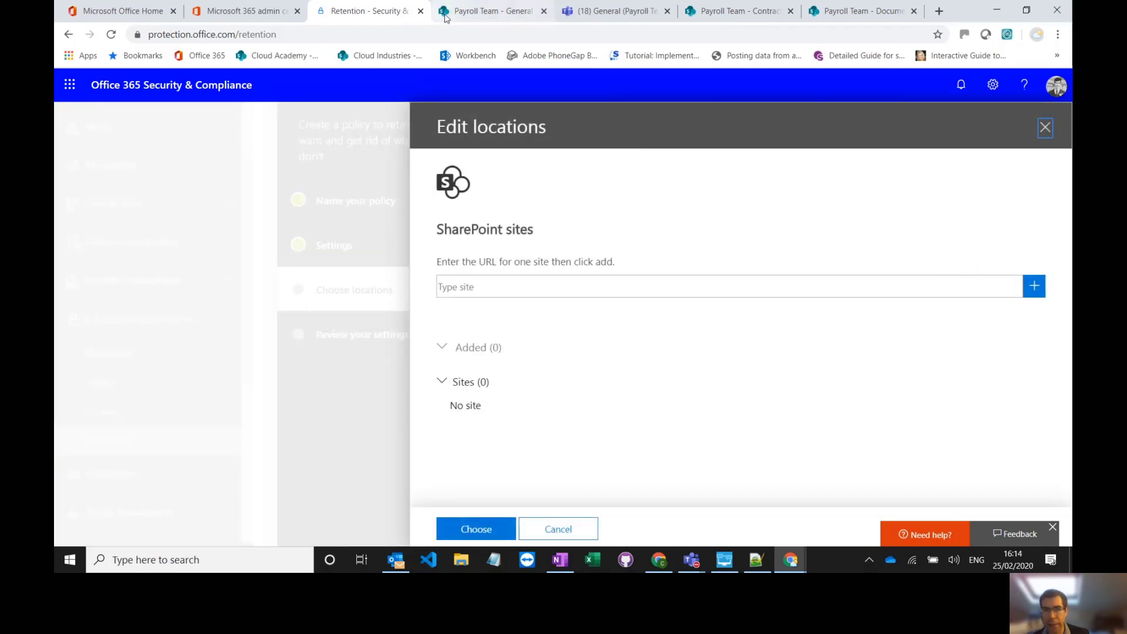
click(470, 21)
drag(148, 34, 416, 34)
key(ctrl+c)
click(369, 13)
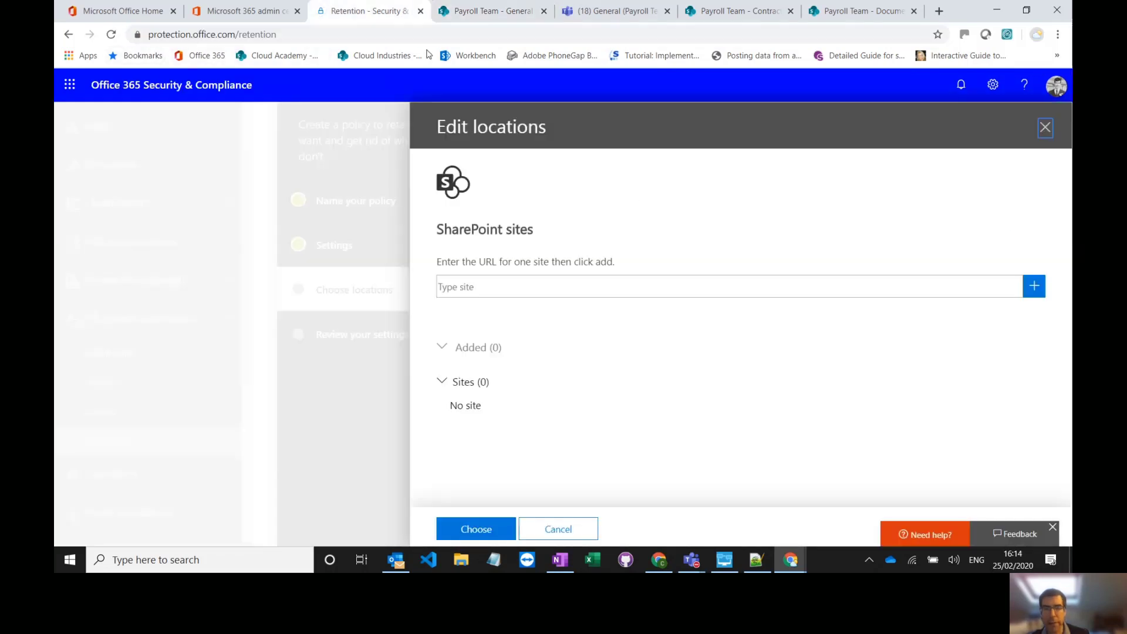
click(763, 291)
key(ctrl+v)
click(1036, 289)
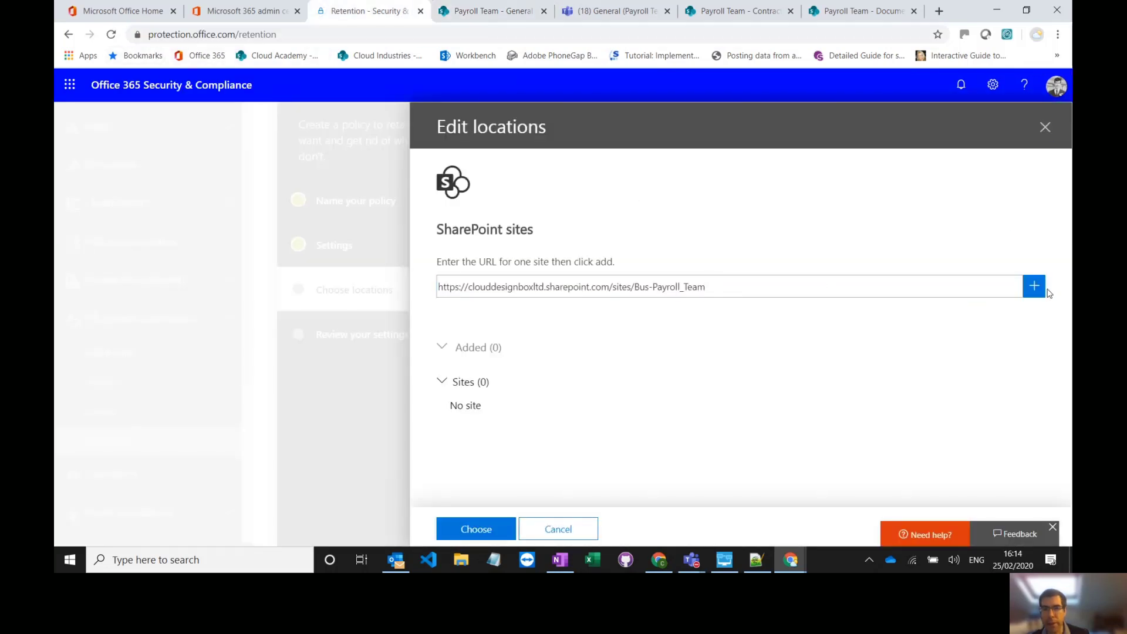
click(446, 427)
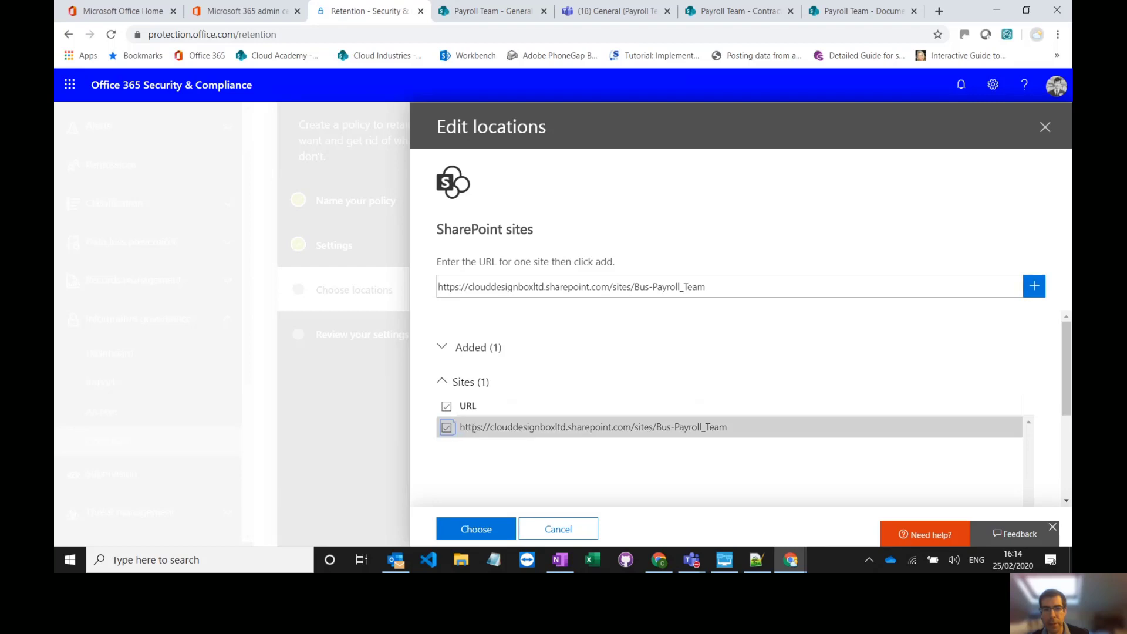
click(481, 527)
click(482, 528)
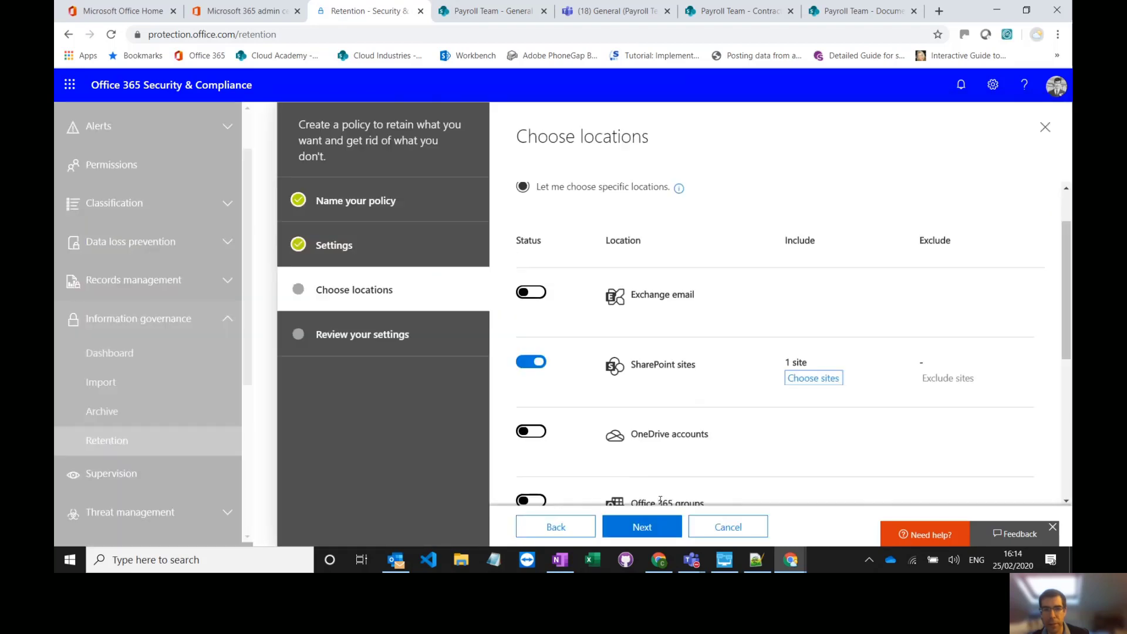
Reach Review your settings, then cancel the retention policy wizard and confirm with Yes
click(643, 527)
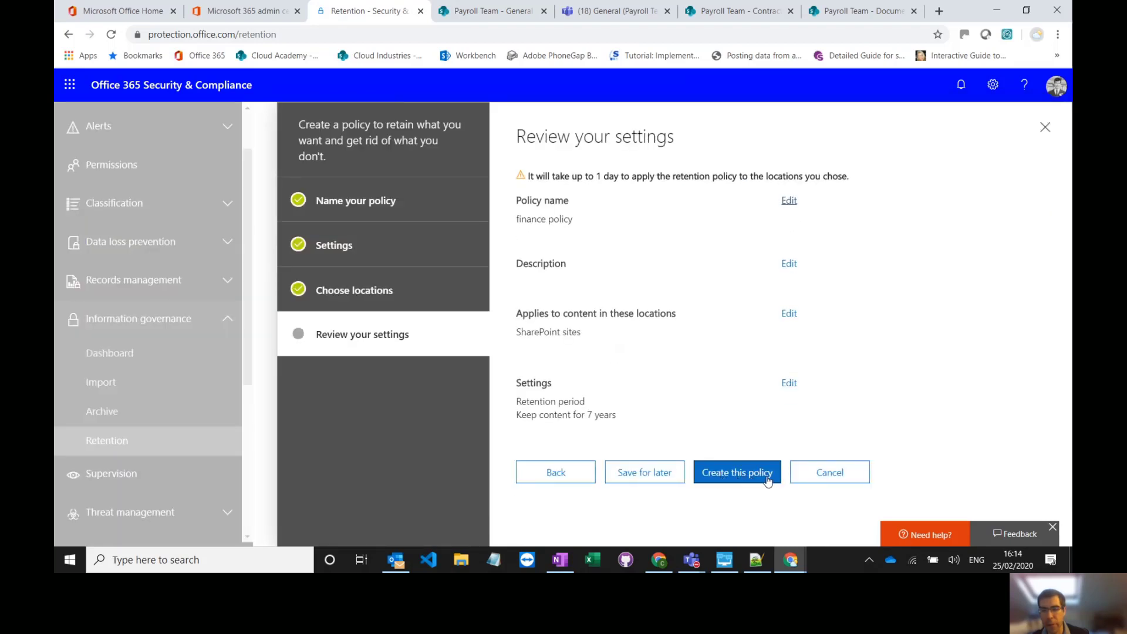
click(828, 480)
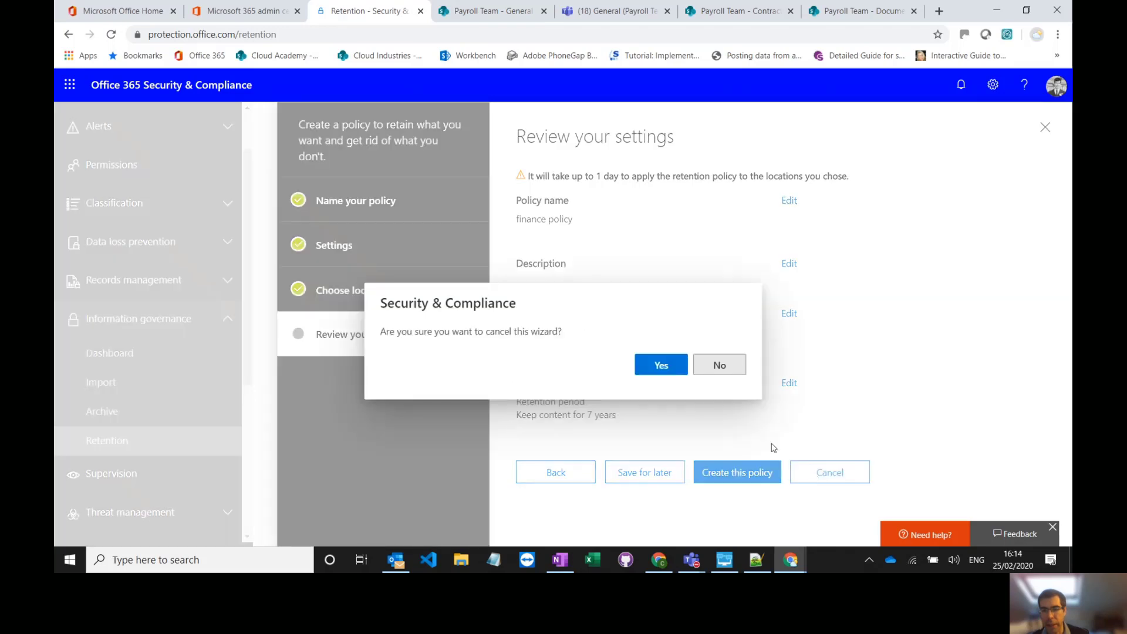
click(662, 365)
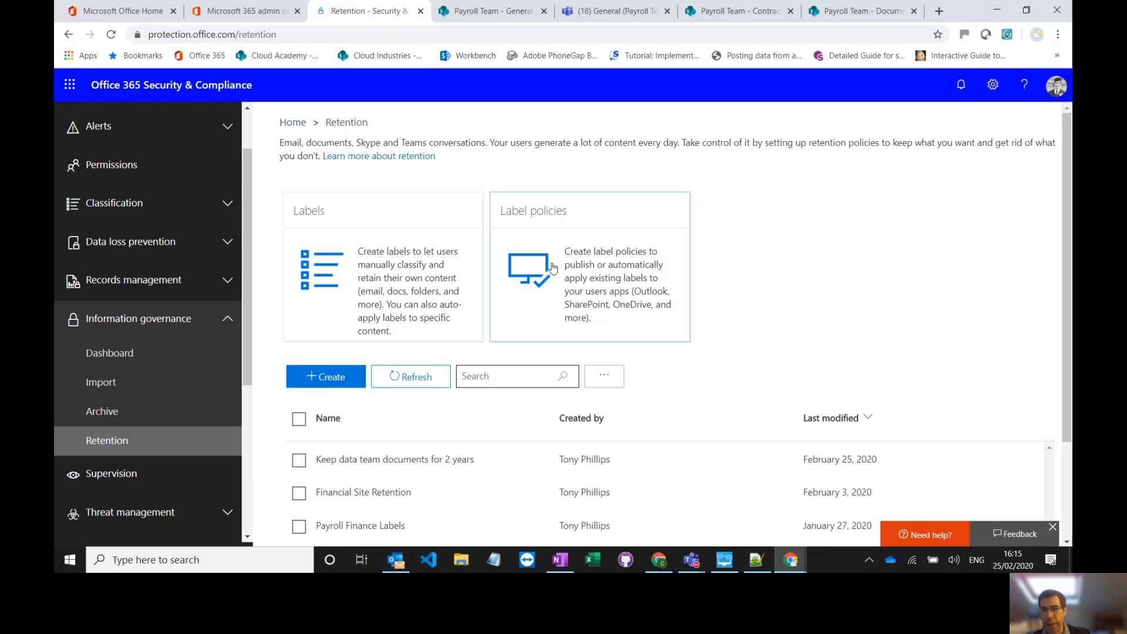
Start a new label policy from Label policies and add the Financial Document label to publish
click(537, 276)
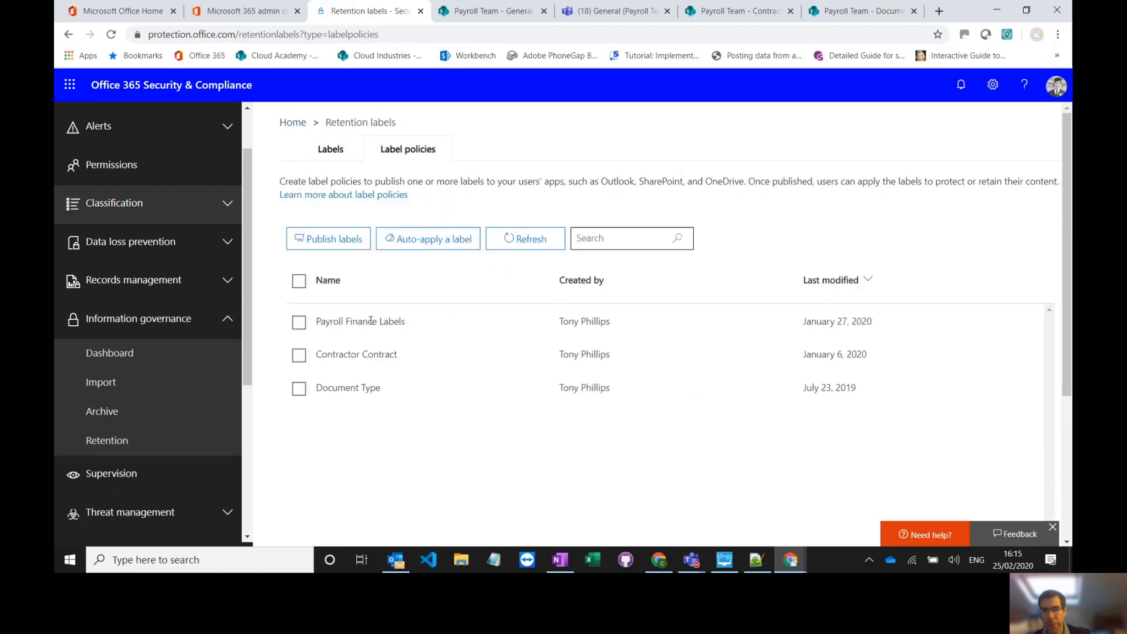
key(Tab)
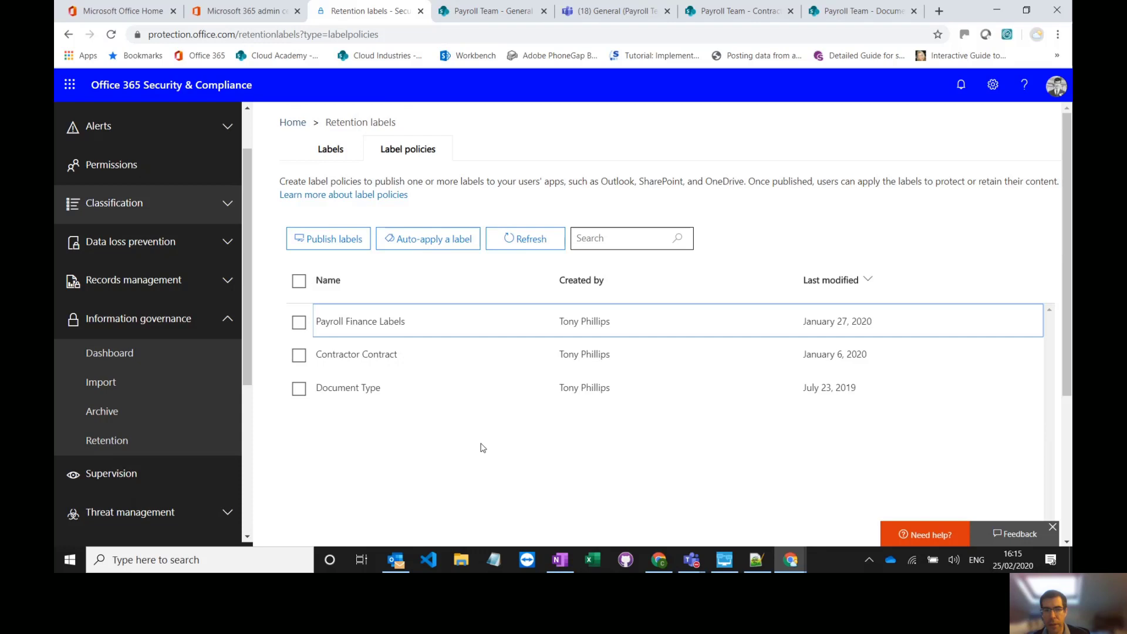
click(332, 239)
click(590, 239)
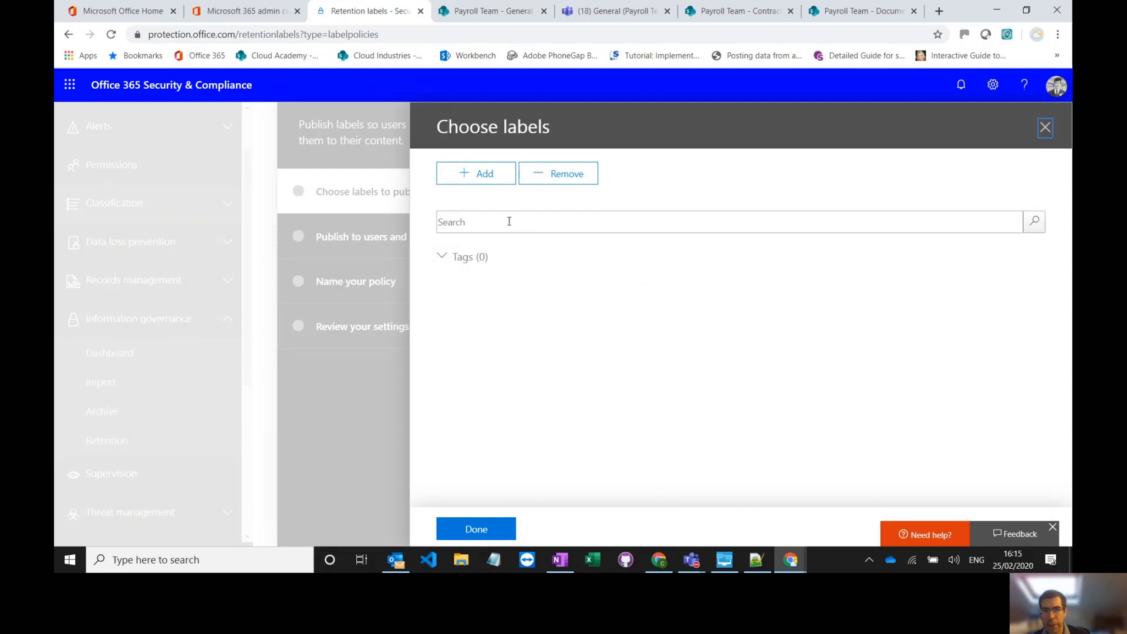
click(500, 222)
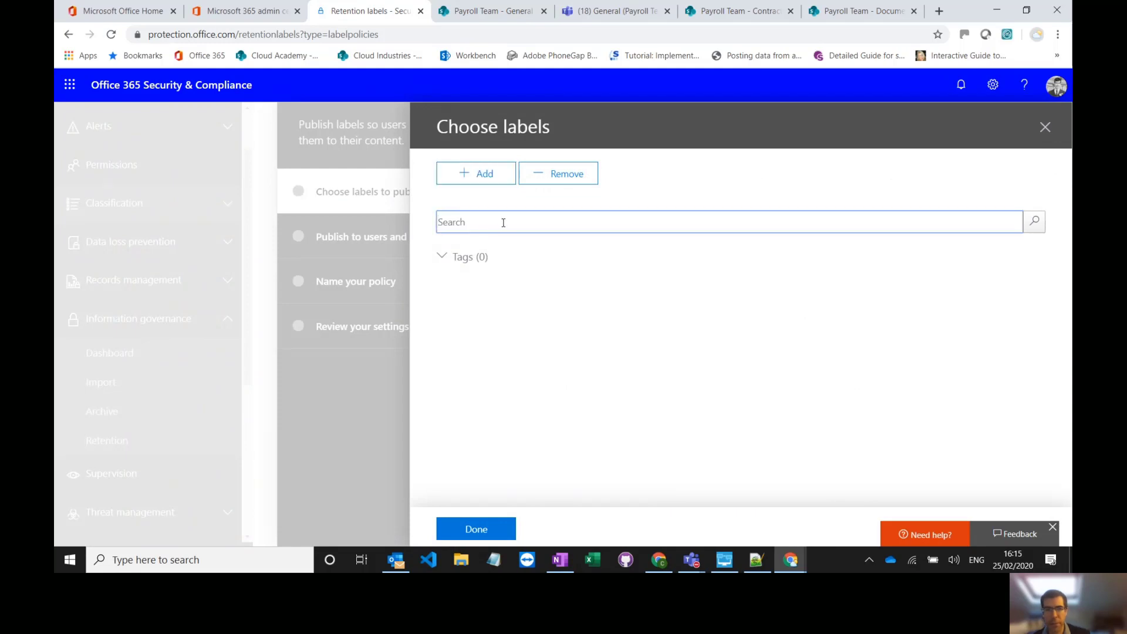
click(499, 174)
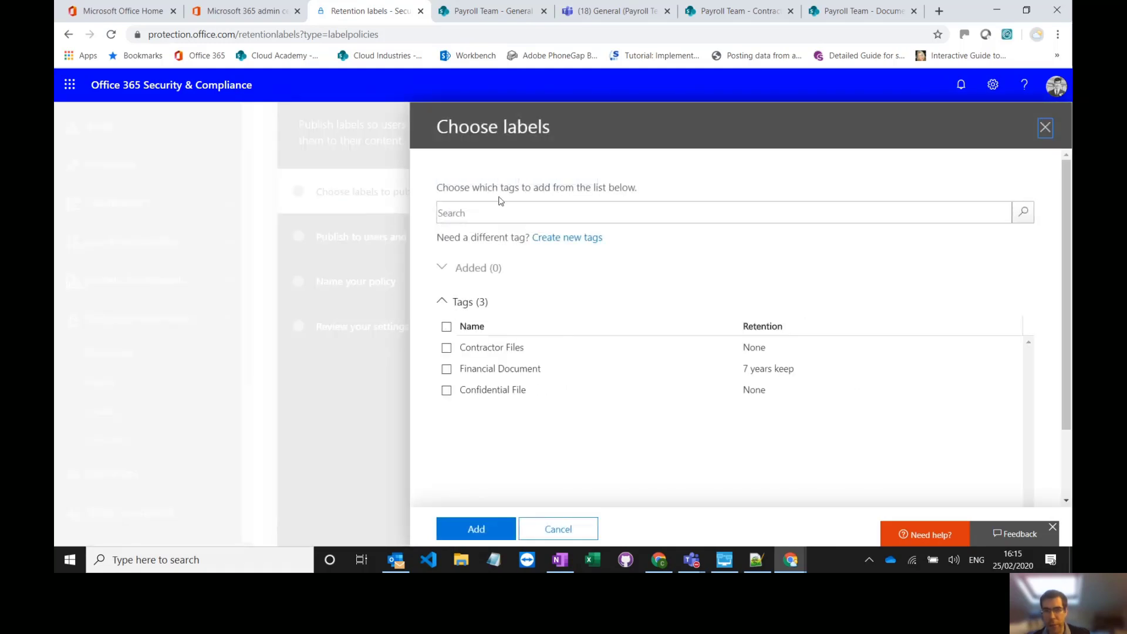
click(446, 369)
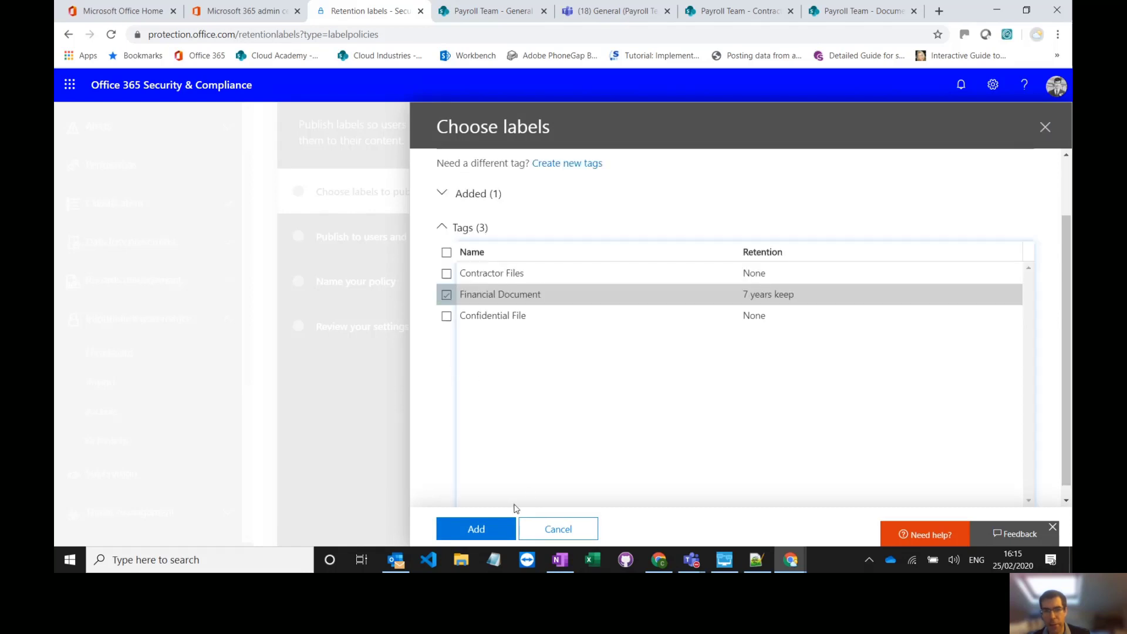
click(505, 528)
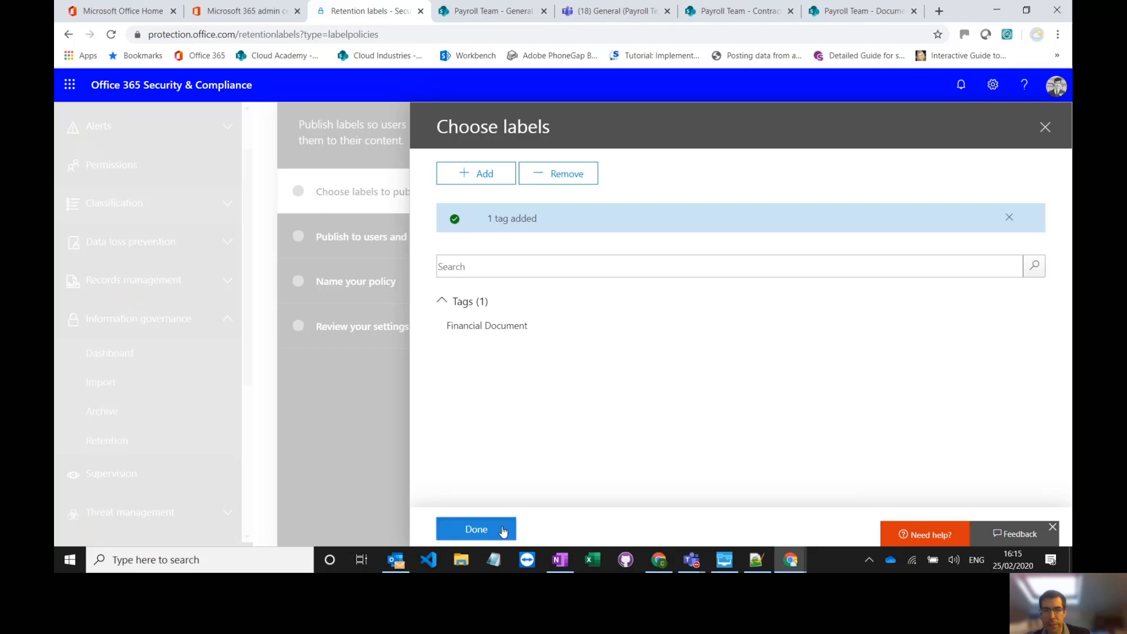
click(503, 530)
click(554, 291)
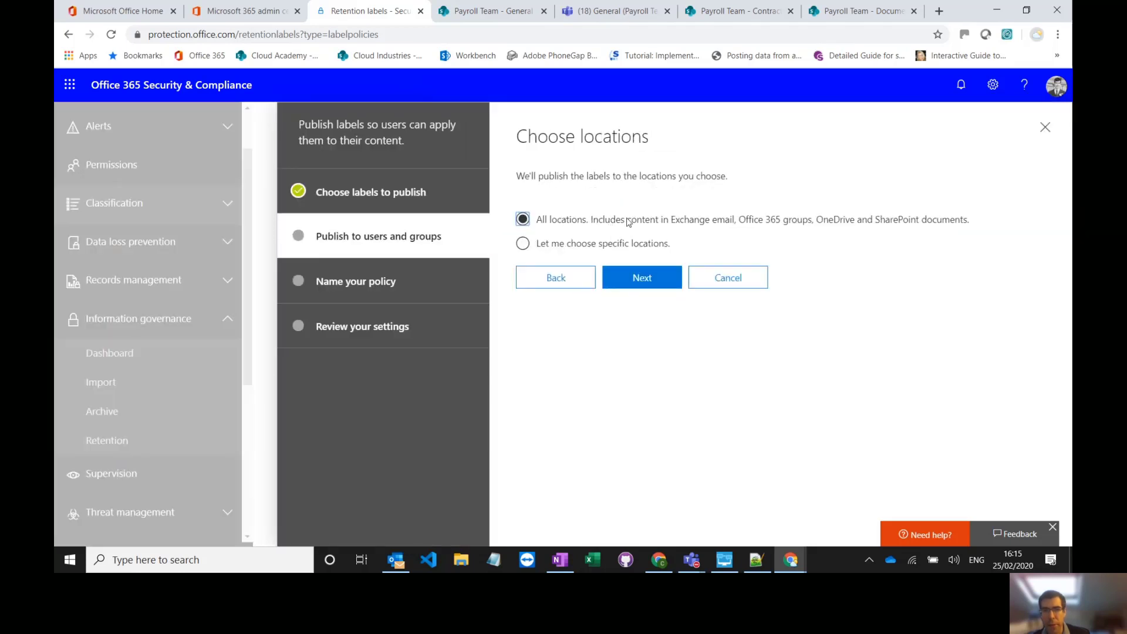
Choose specific locations and turn off Exchange email, OneDrive accounts and Office 365 groups
click(628, 245)
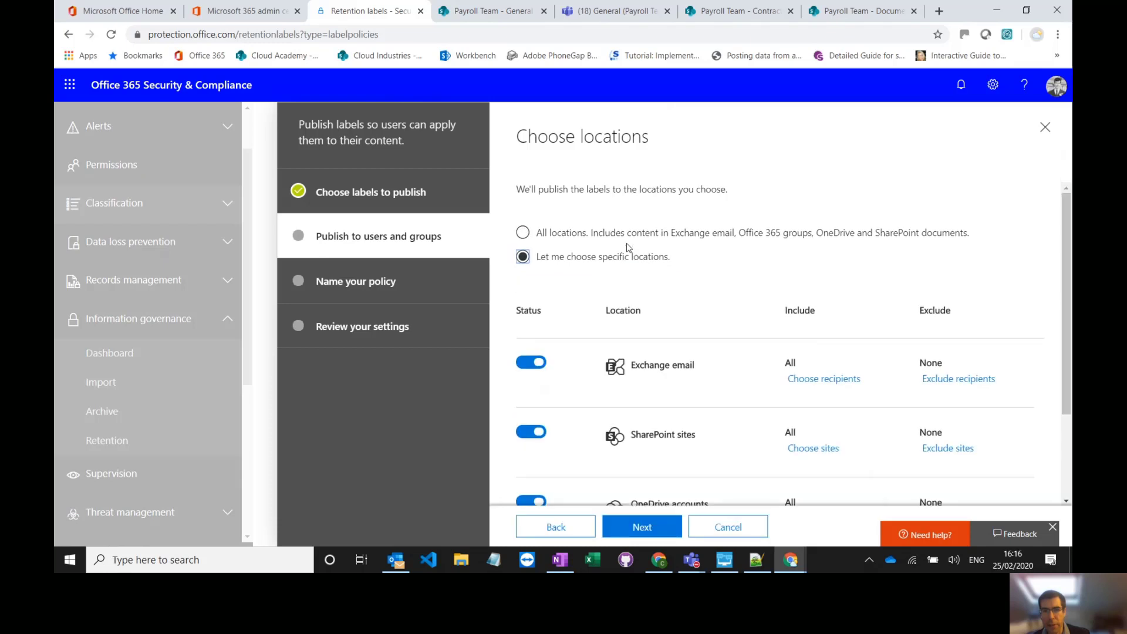
click(531, 363)
scroll(543, 351, down, 2)
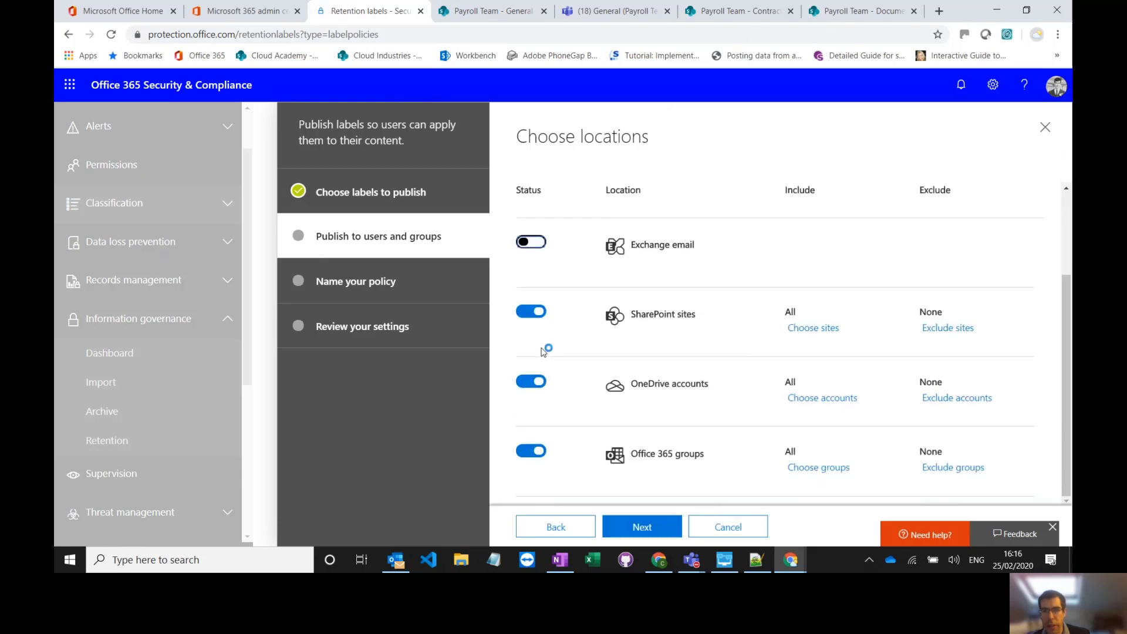
click(531, 381)
click(531, 451)
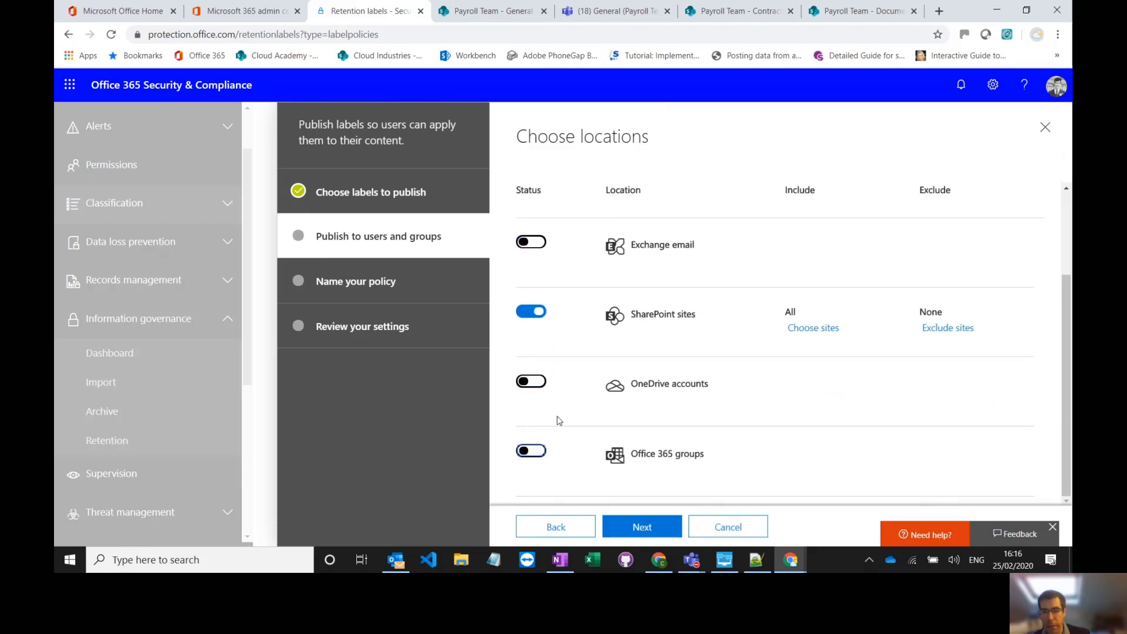
Copy the Payroll Team site address and add Bus-Payroll_Team as the only SharePoint site
click(819, 332)
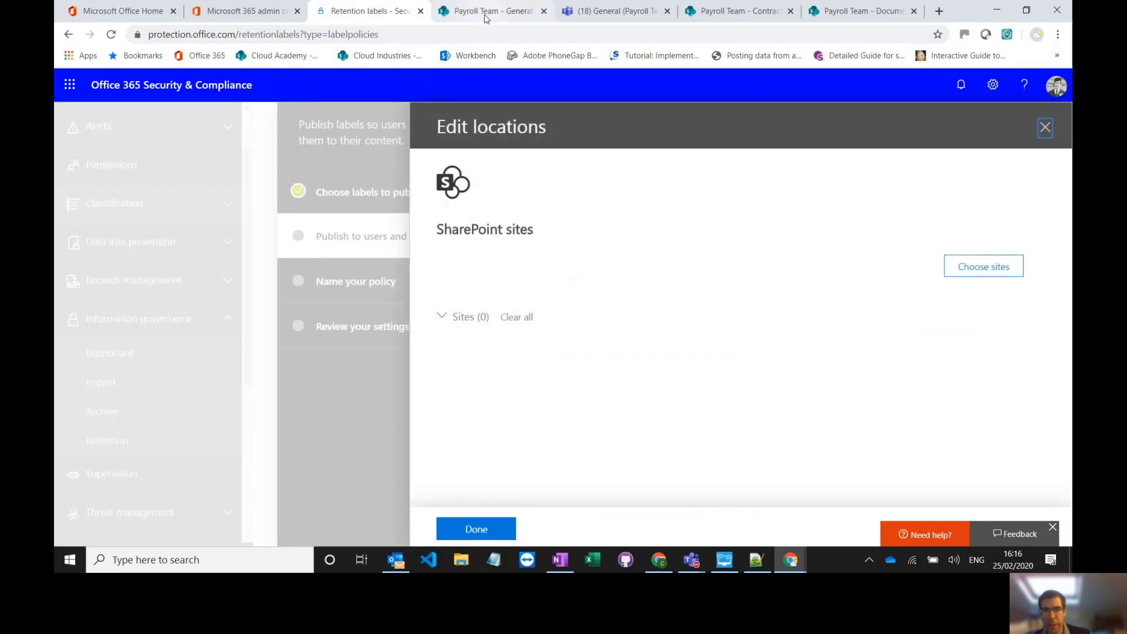
click(486, 12)
right_click(286, 36)
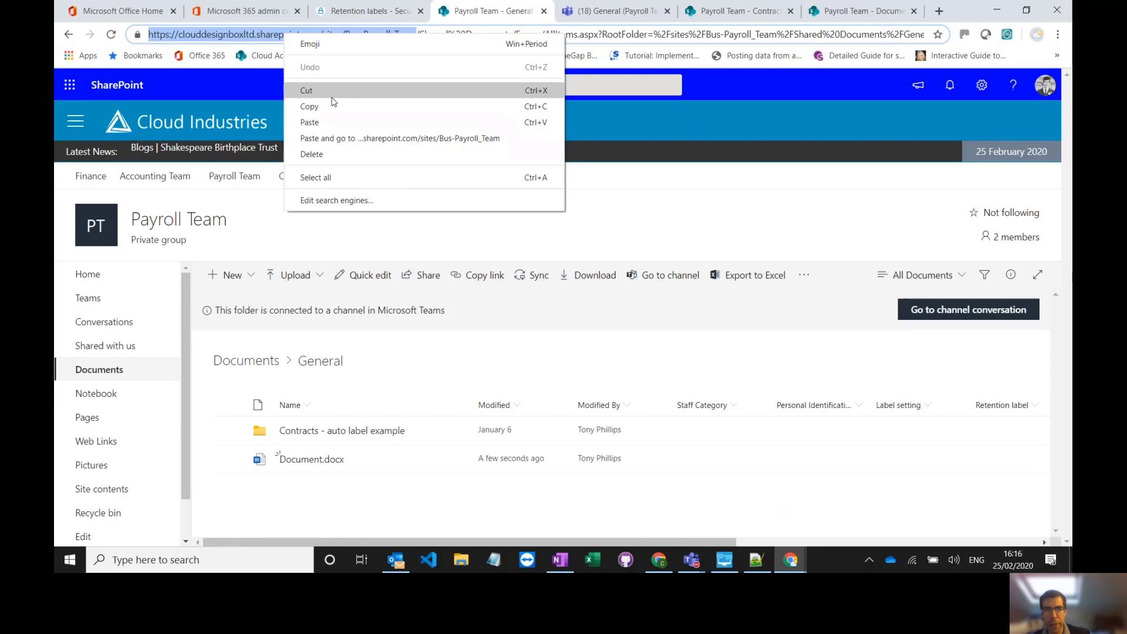
click(310, 107)
click(370, 10)
click(978, 267)
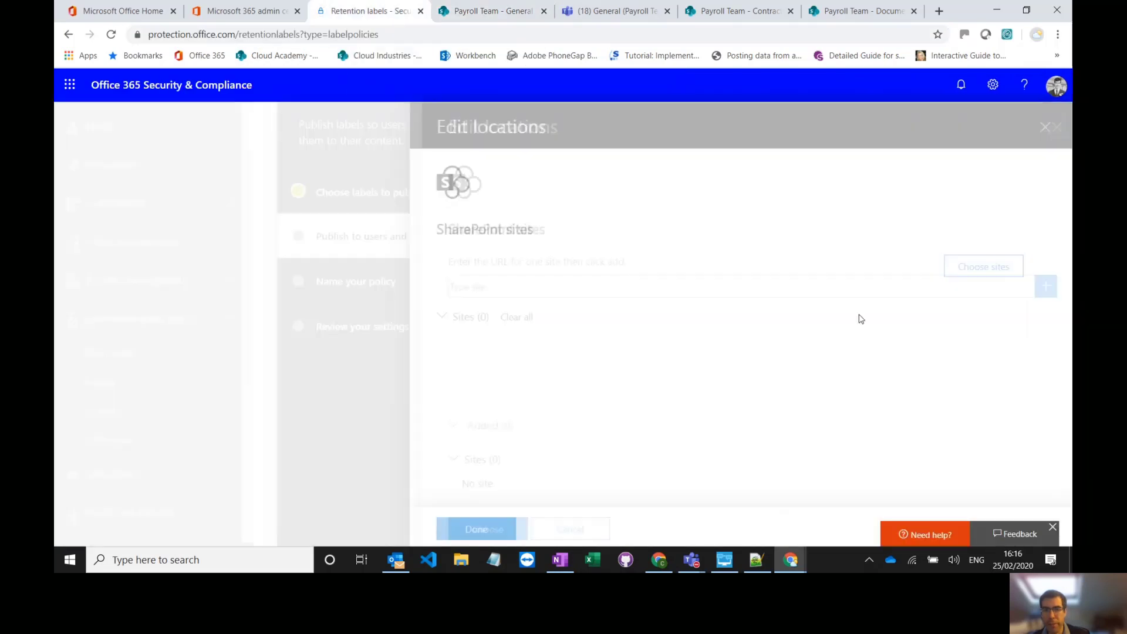
click(614, 286)
key(ctrl+v)
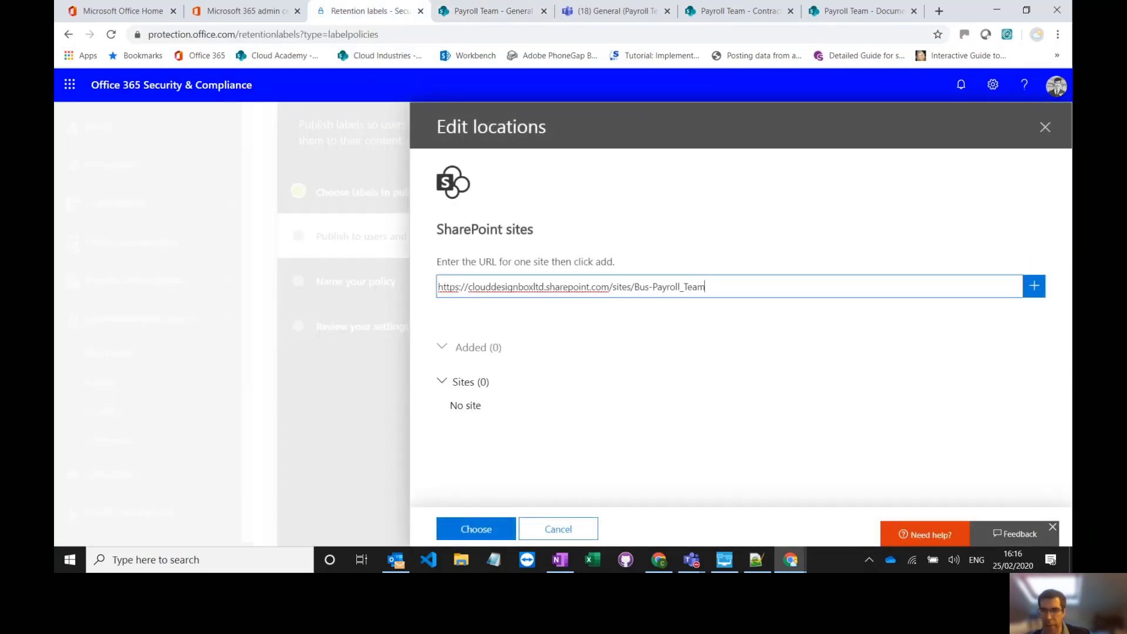
click(1034, 286)
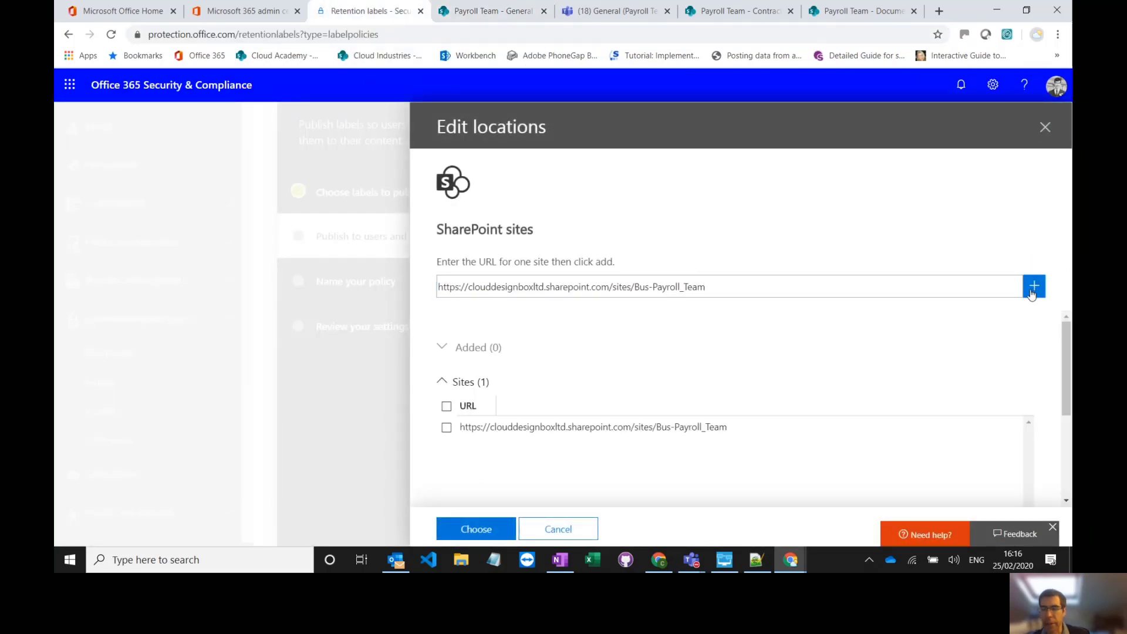
click(446, 408)
click(476, 529)
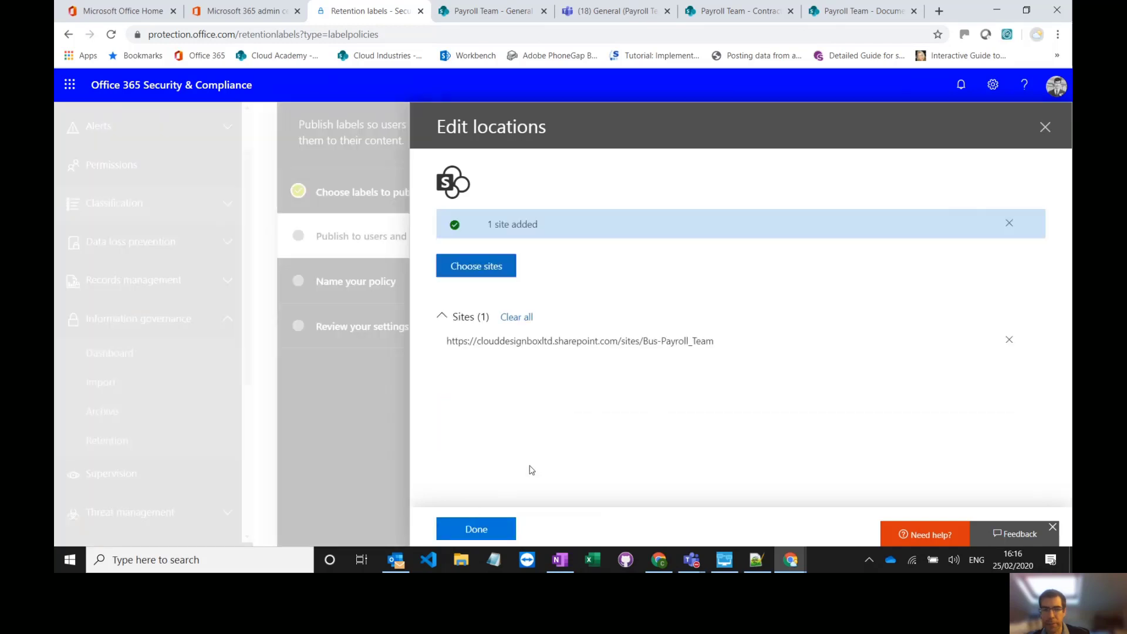
click(476, 528)
Name the label policy 'Finance lable' and continue to Review your settings
click(656, 532)
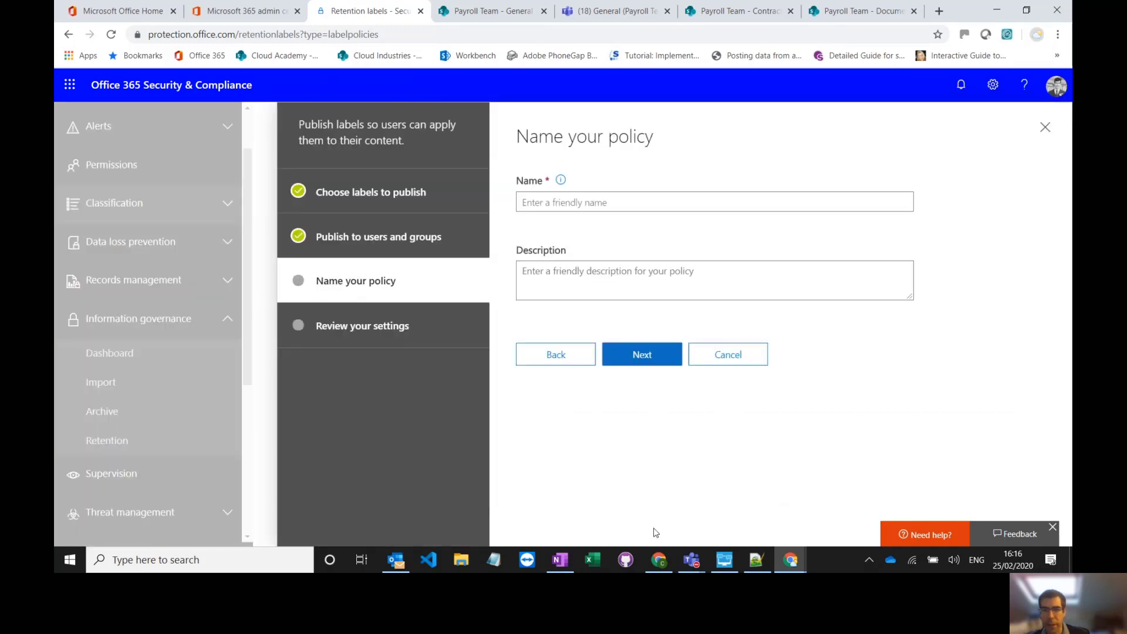
click(597, 202)
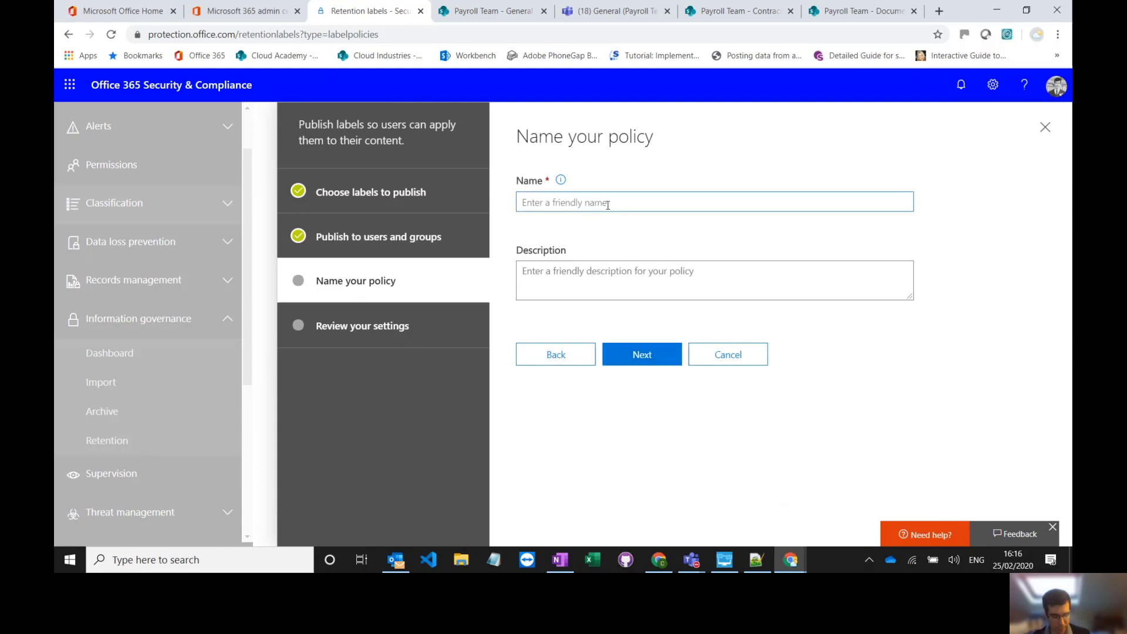
text(Finance lable)
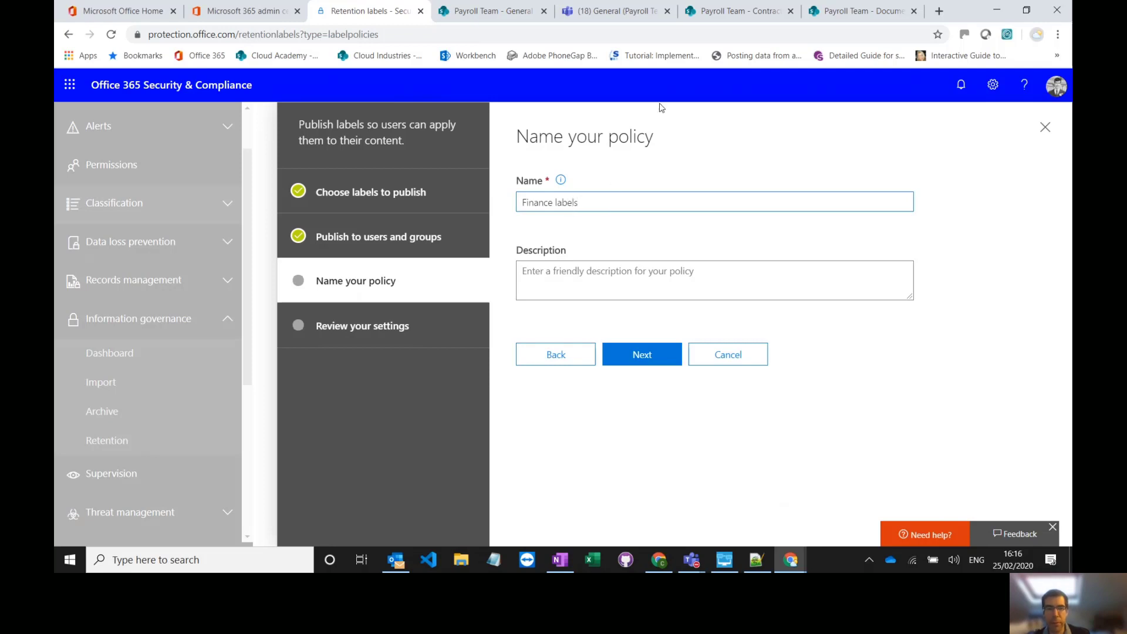
click(675, 351)
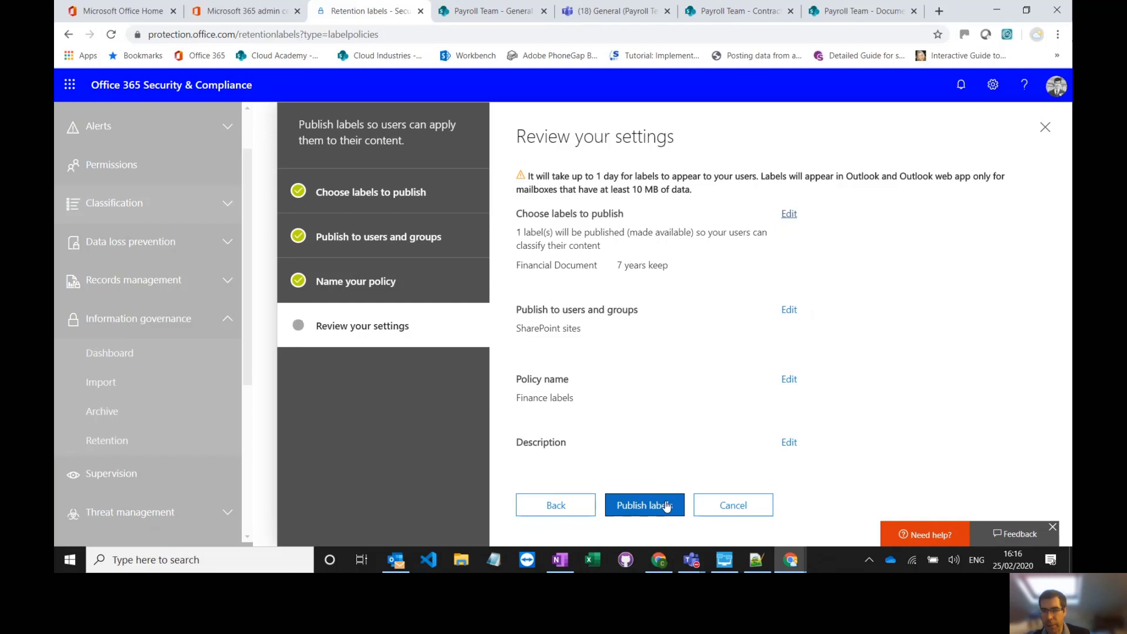
Cancel the Finance labels policy wizard from the review page without publishing it
click(727, 508)
click(662, 370)
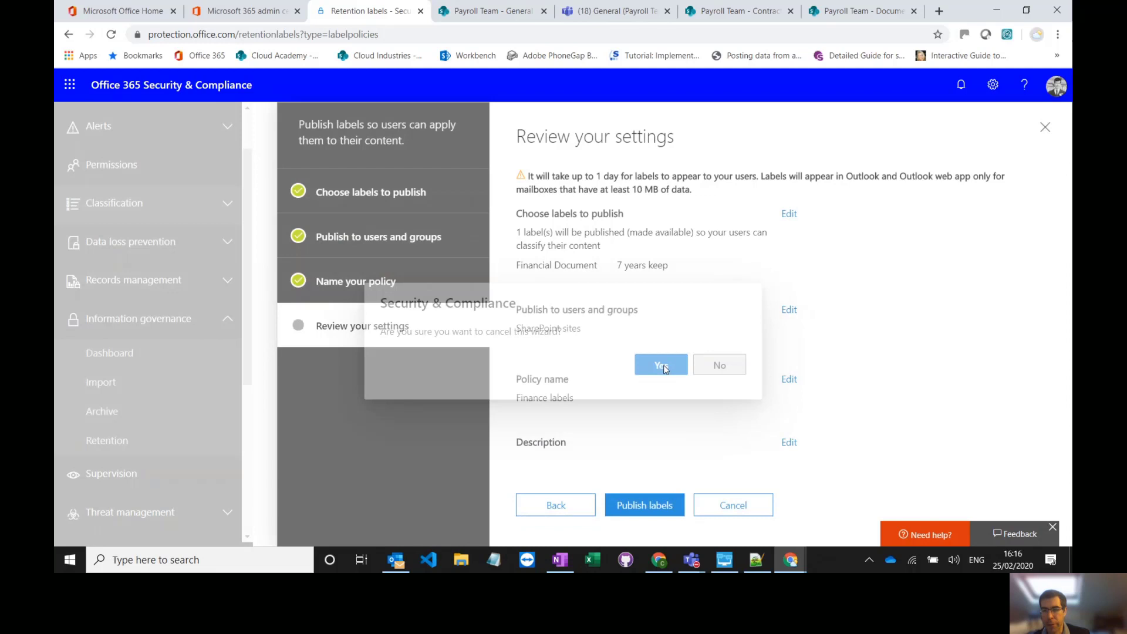